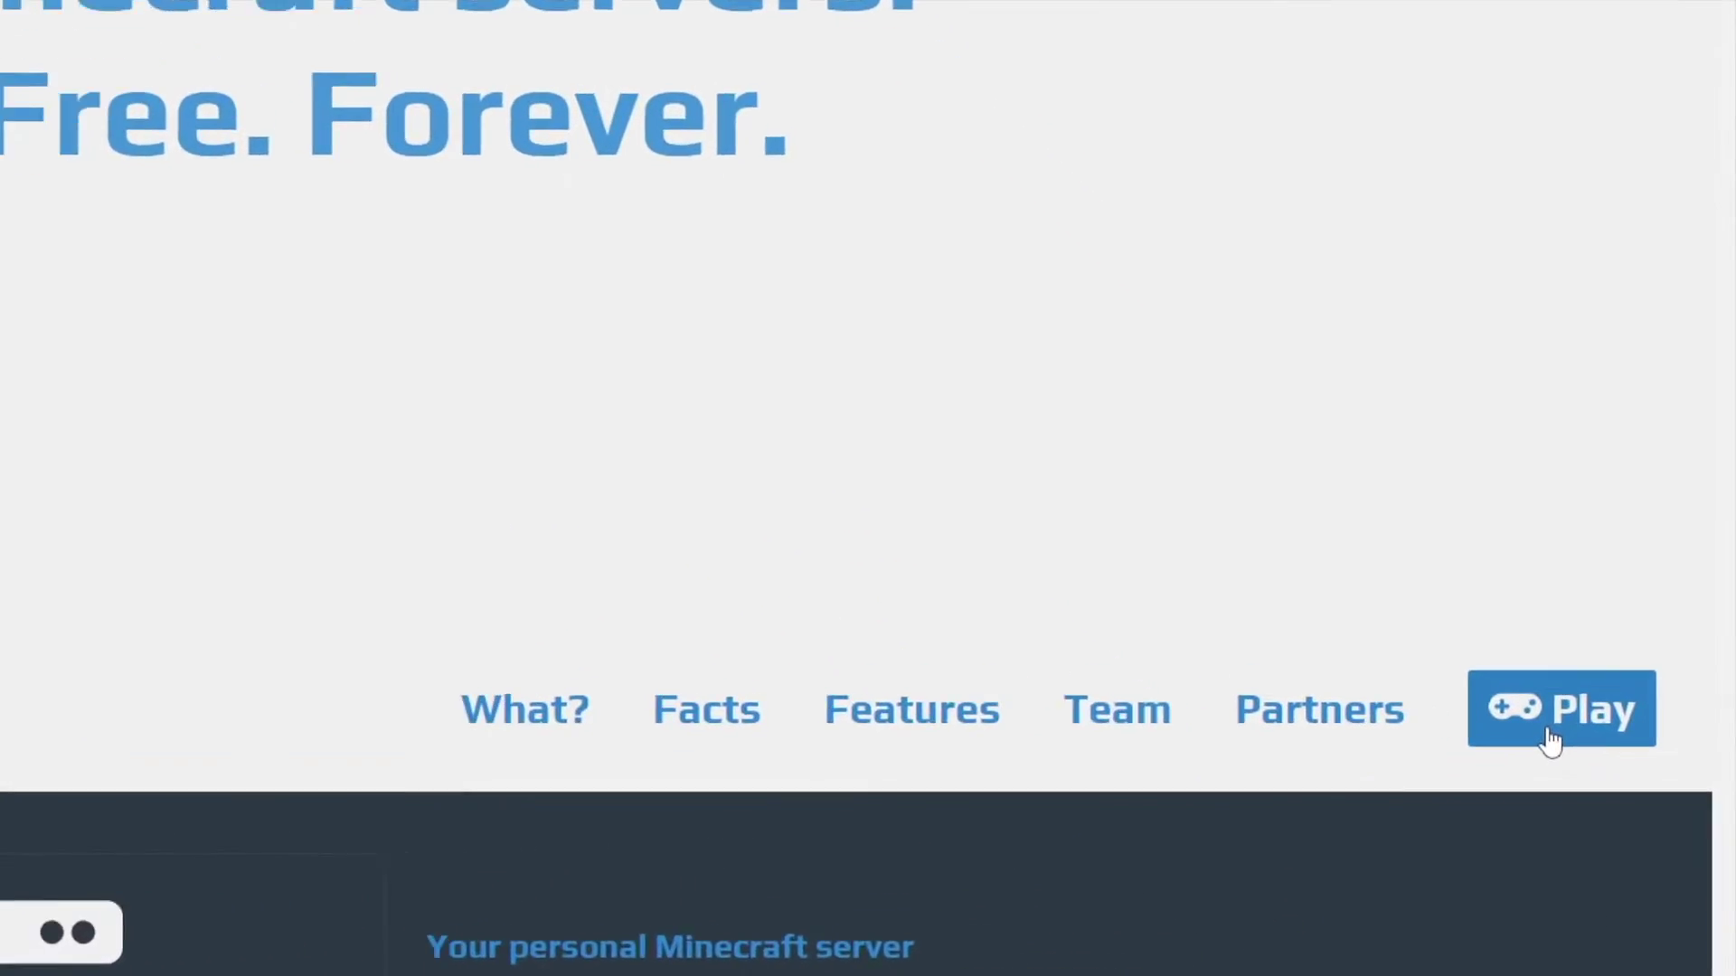
Go from the Aternos homepage to the sign-up and login welcome page.
left_click(1467, 715)
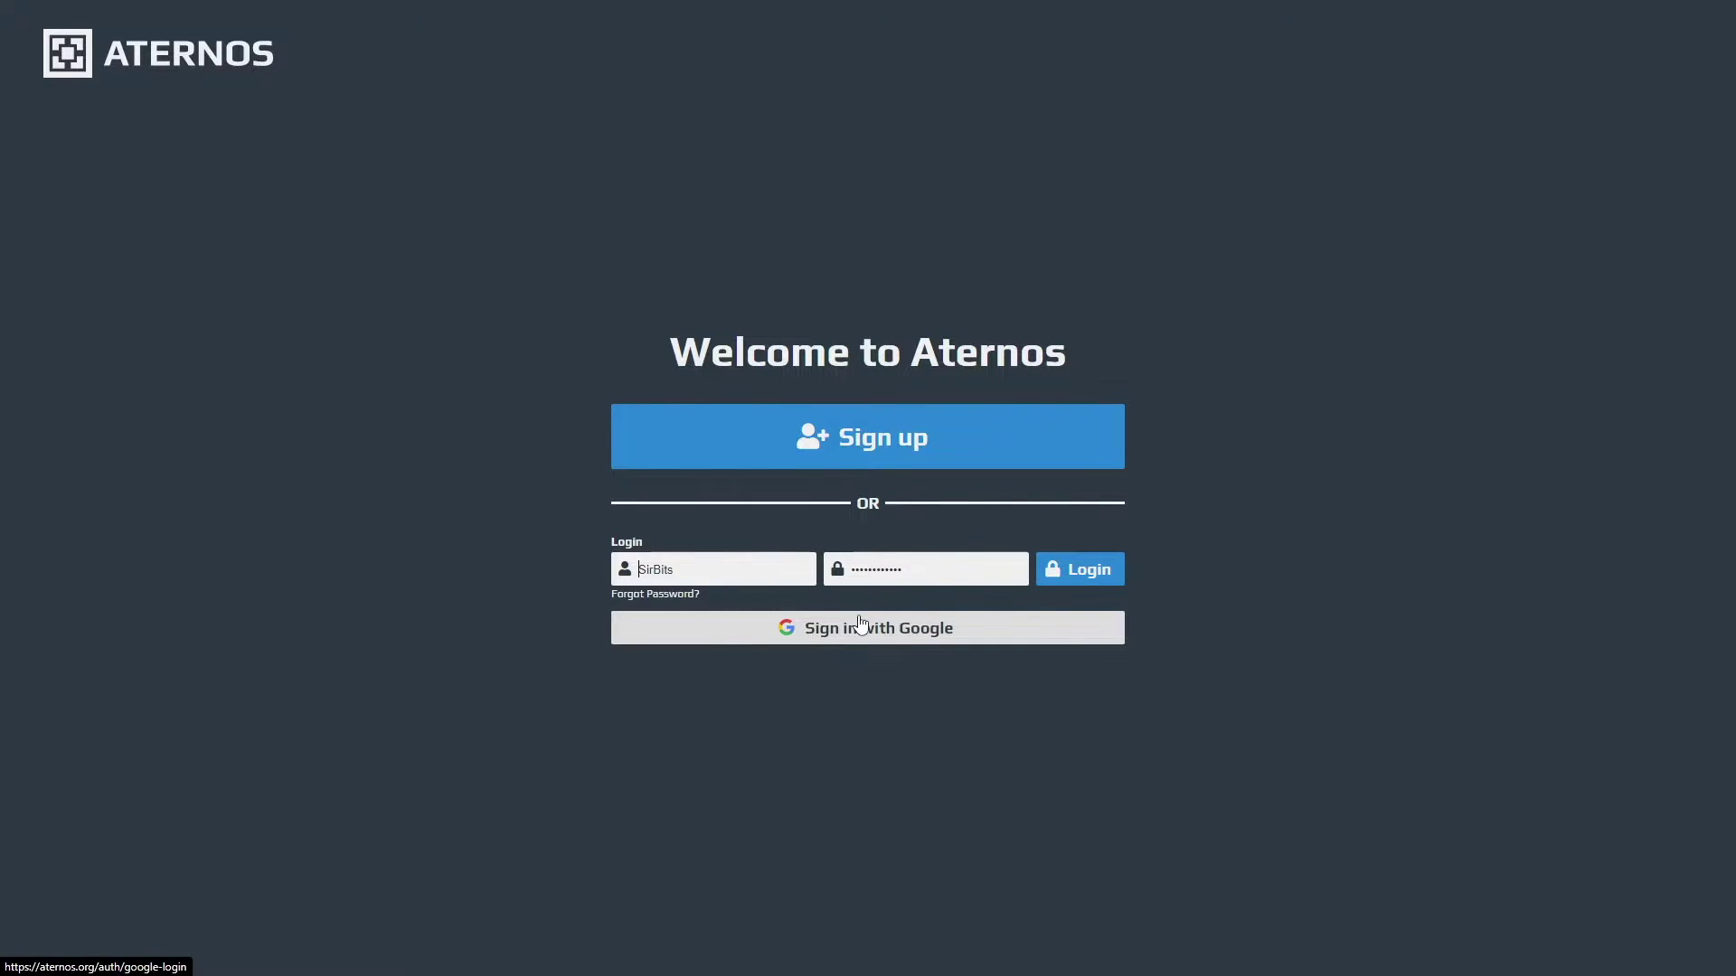
left_click(876, 450)
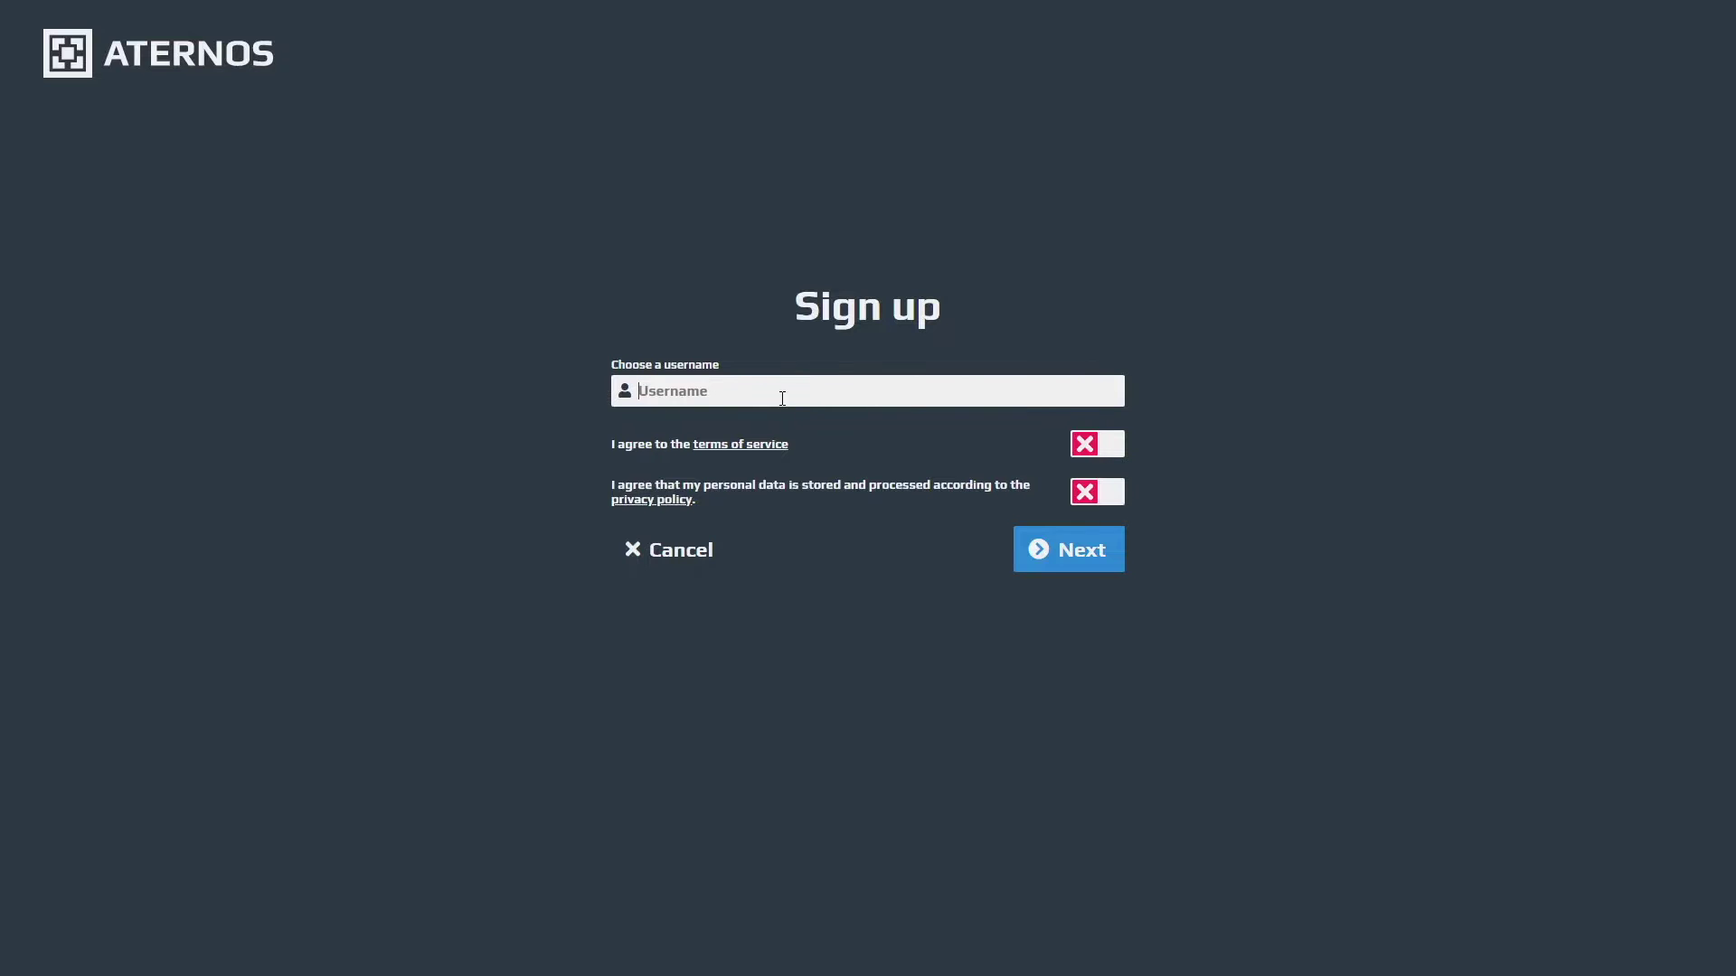
Enter the username BitTester, accept the terms of service and privacy policy, and continue.
type("BitTester")
left_click(1084, 454)
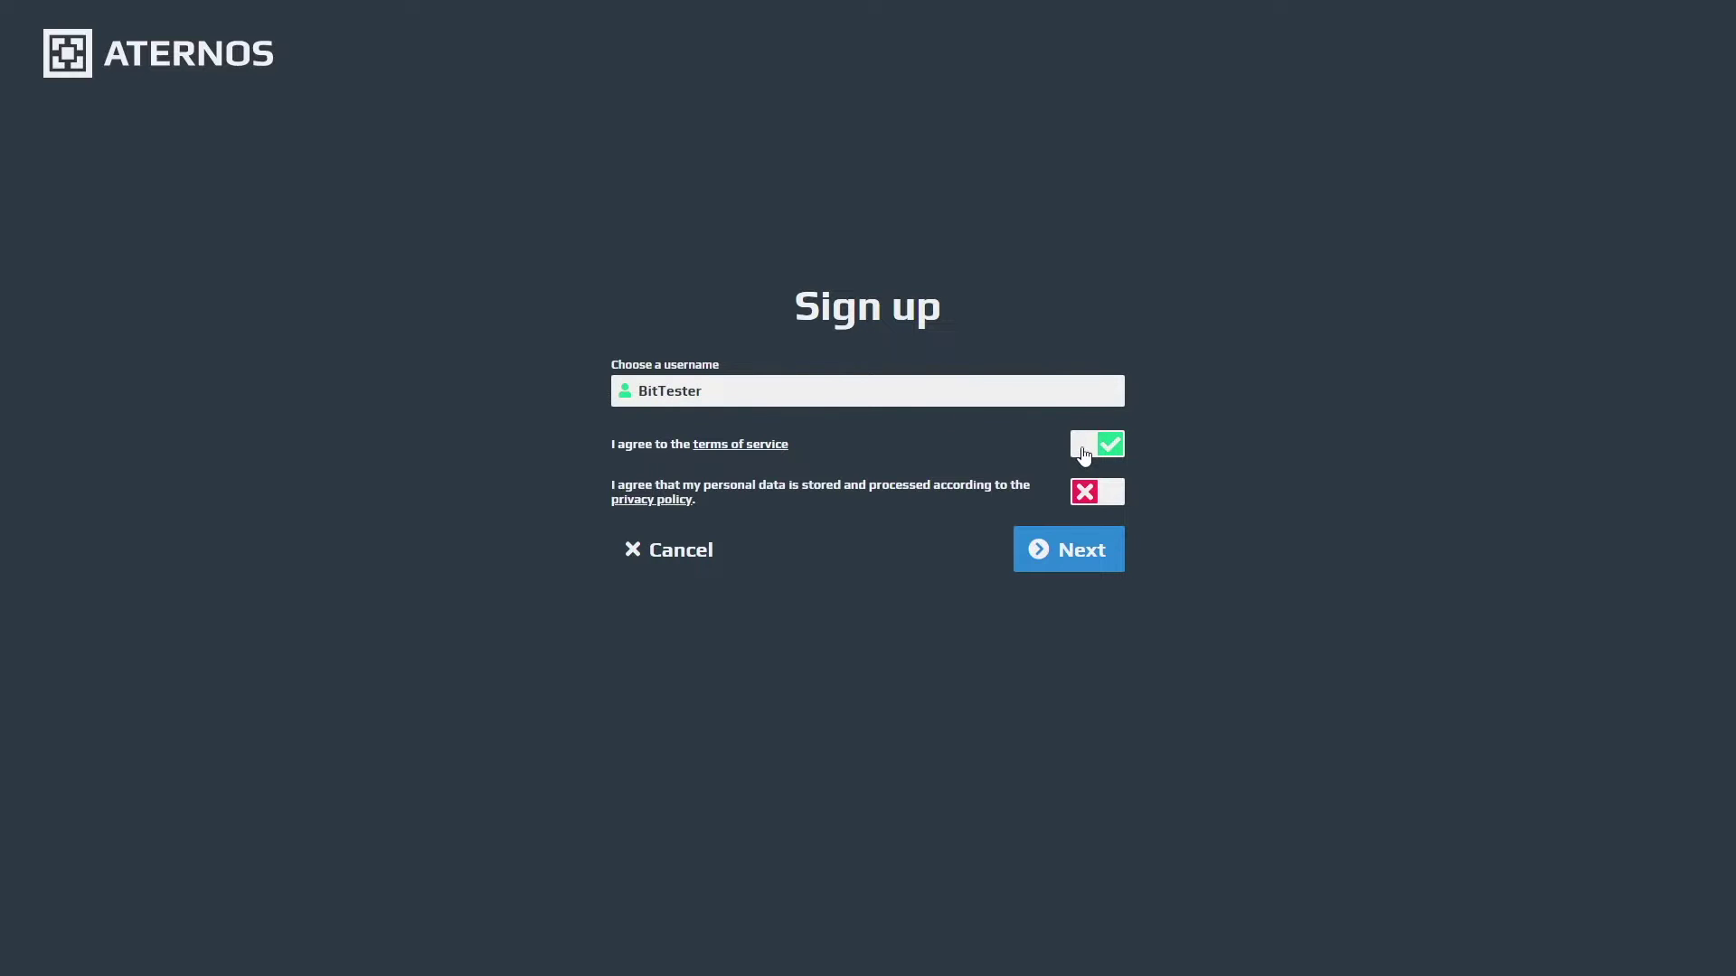
left_click(1085, 497)
left_click(1056, 552)
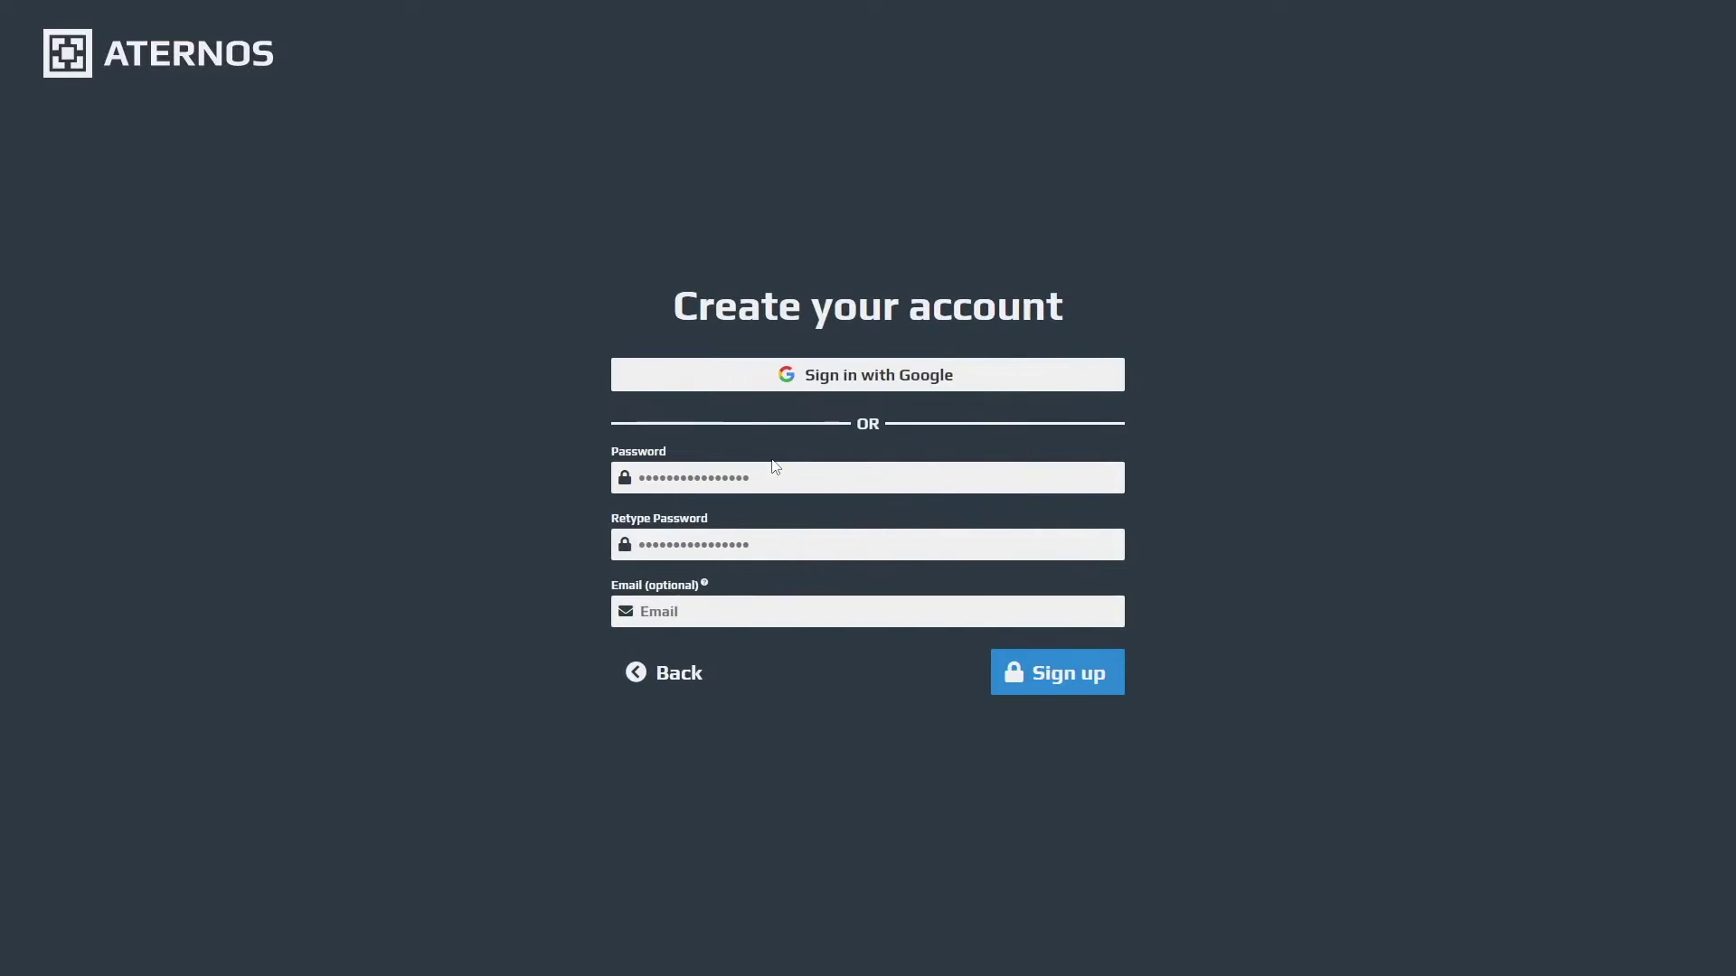
Fill the Password field with the browser's saved password.
left_click(616, 472)
left_click(554, 492)
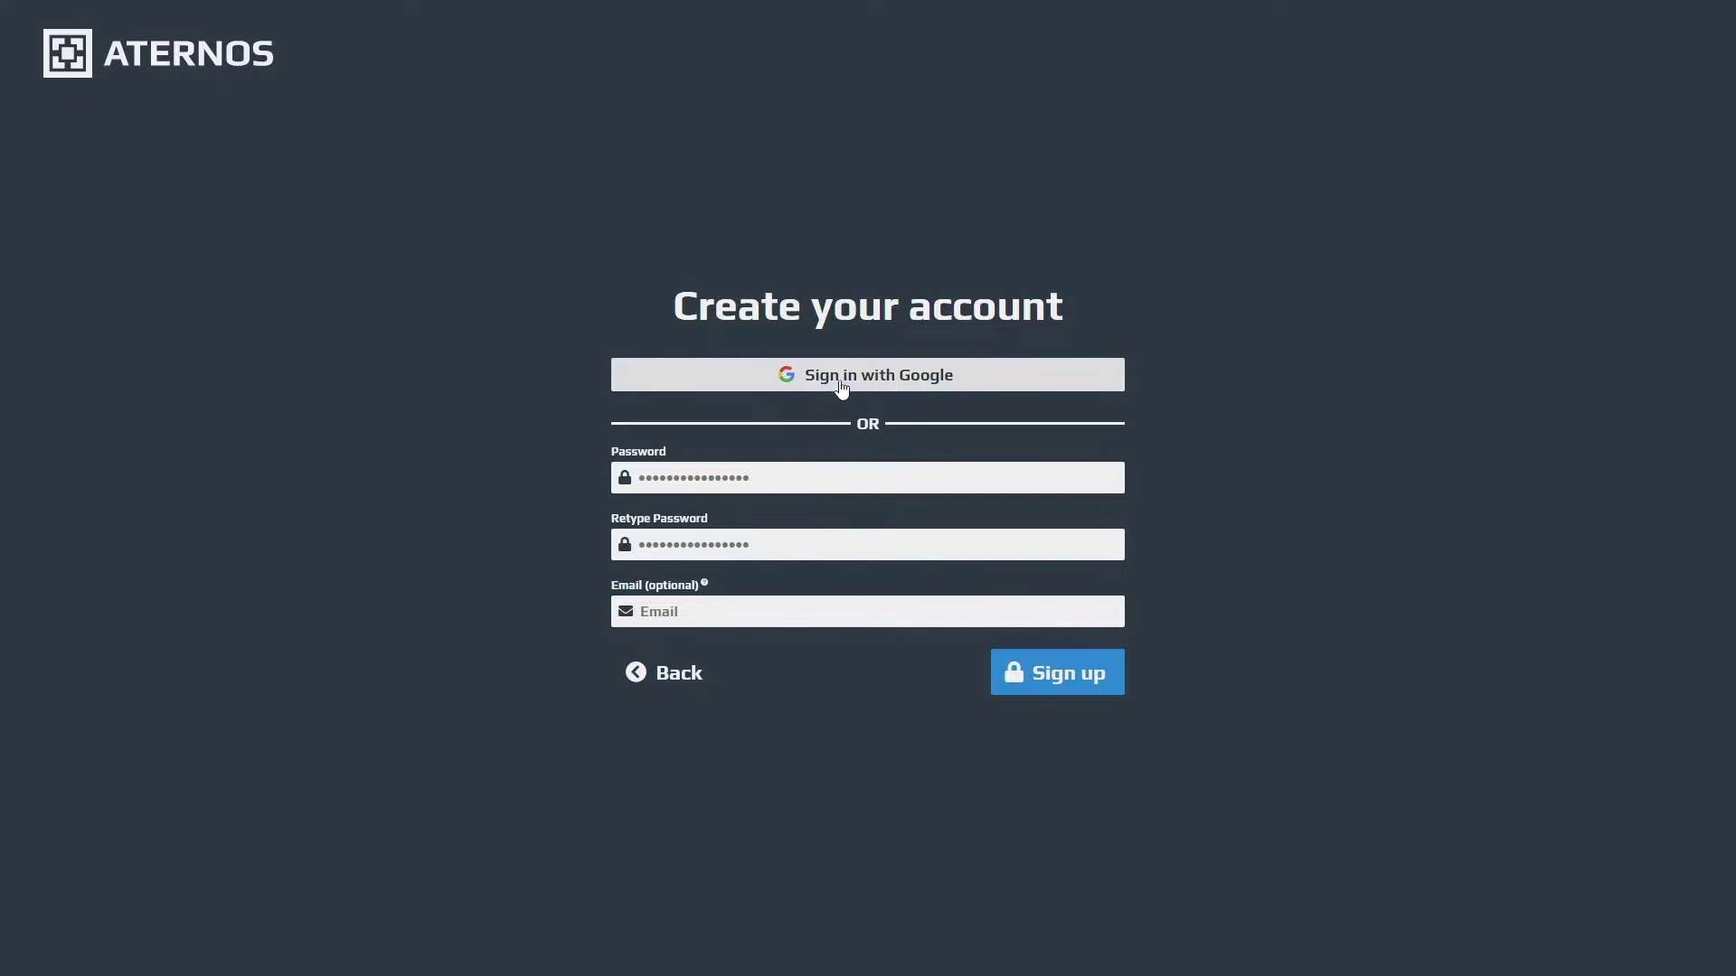
left_click(687, 478)
left_click(667, 580)
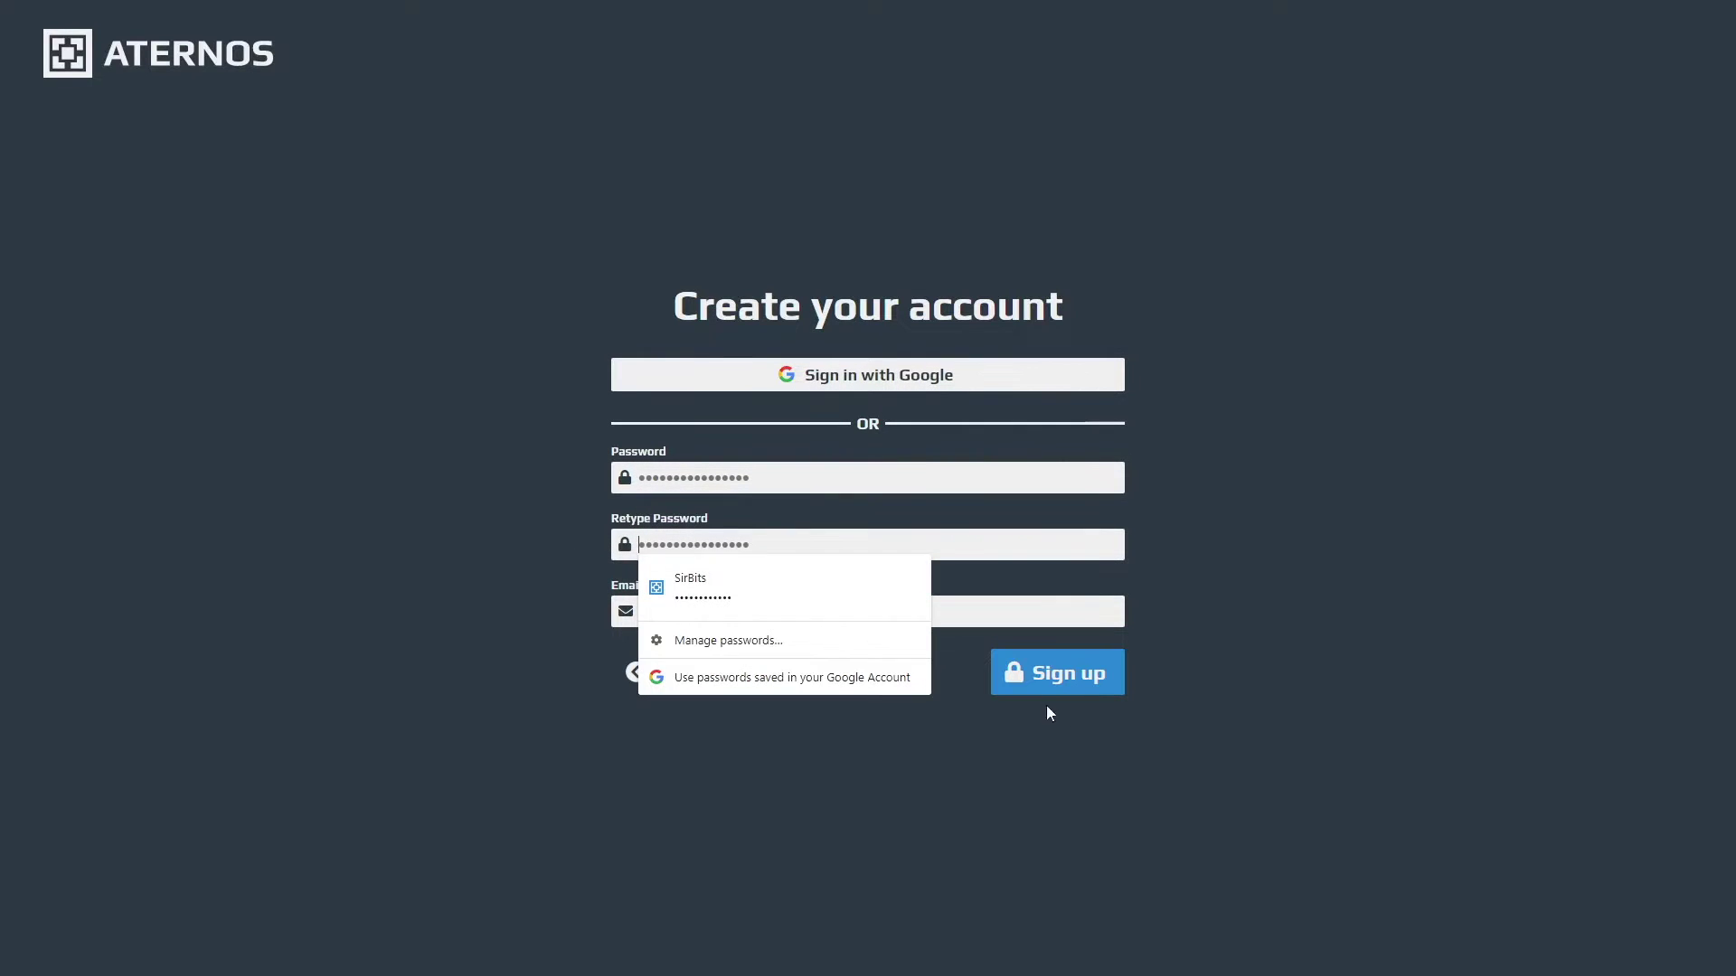
left_click(1264, 655)
left_click(710, 478)
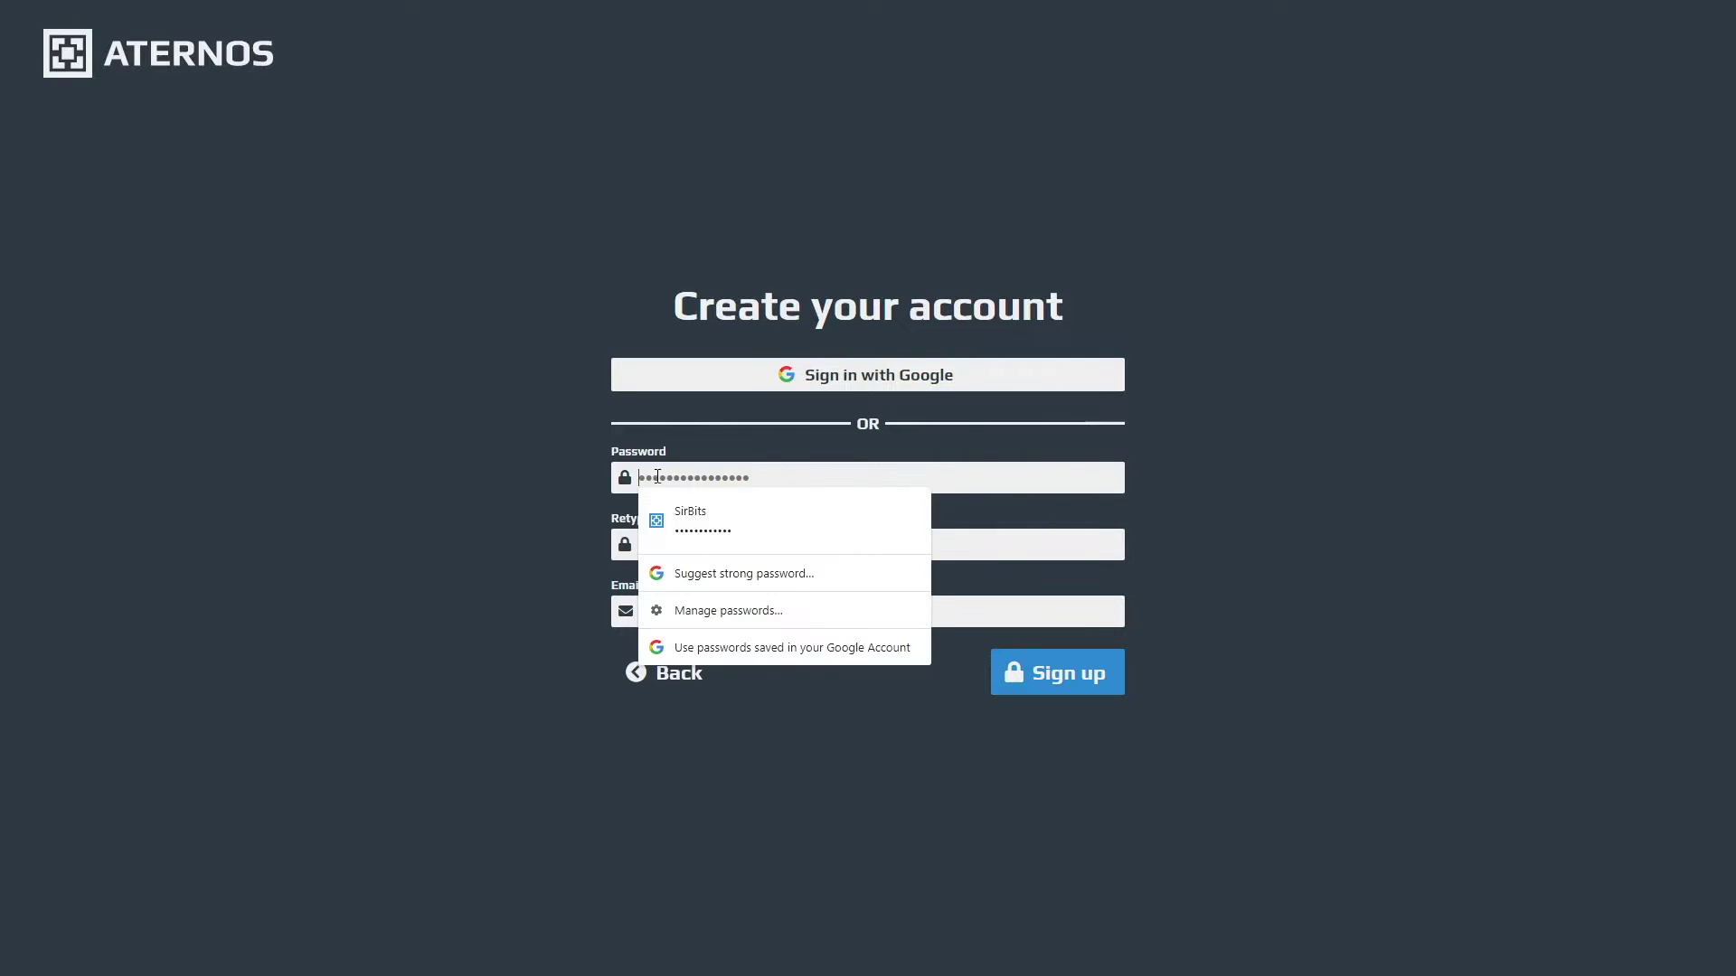
left_click(701, 520)
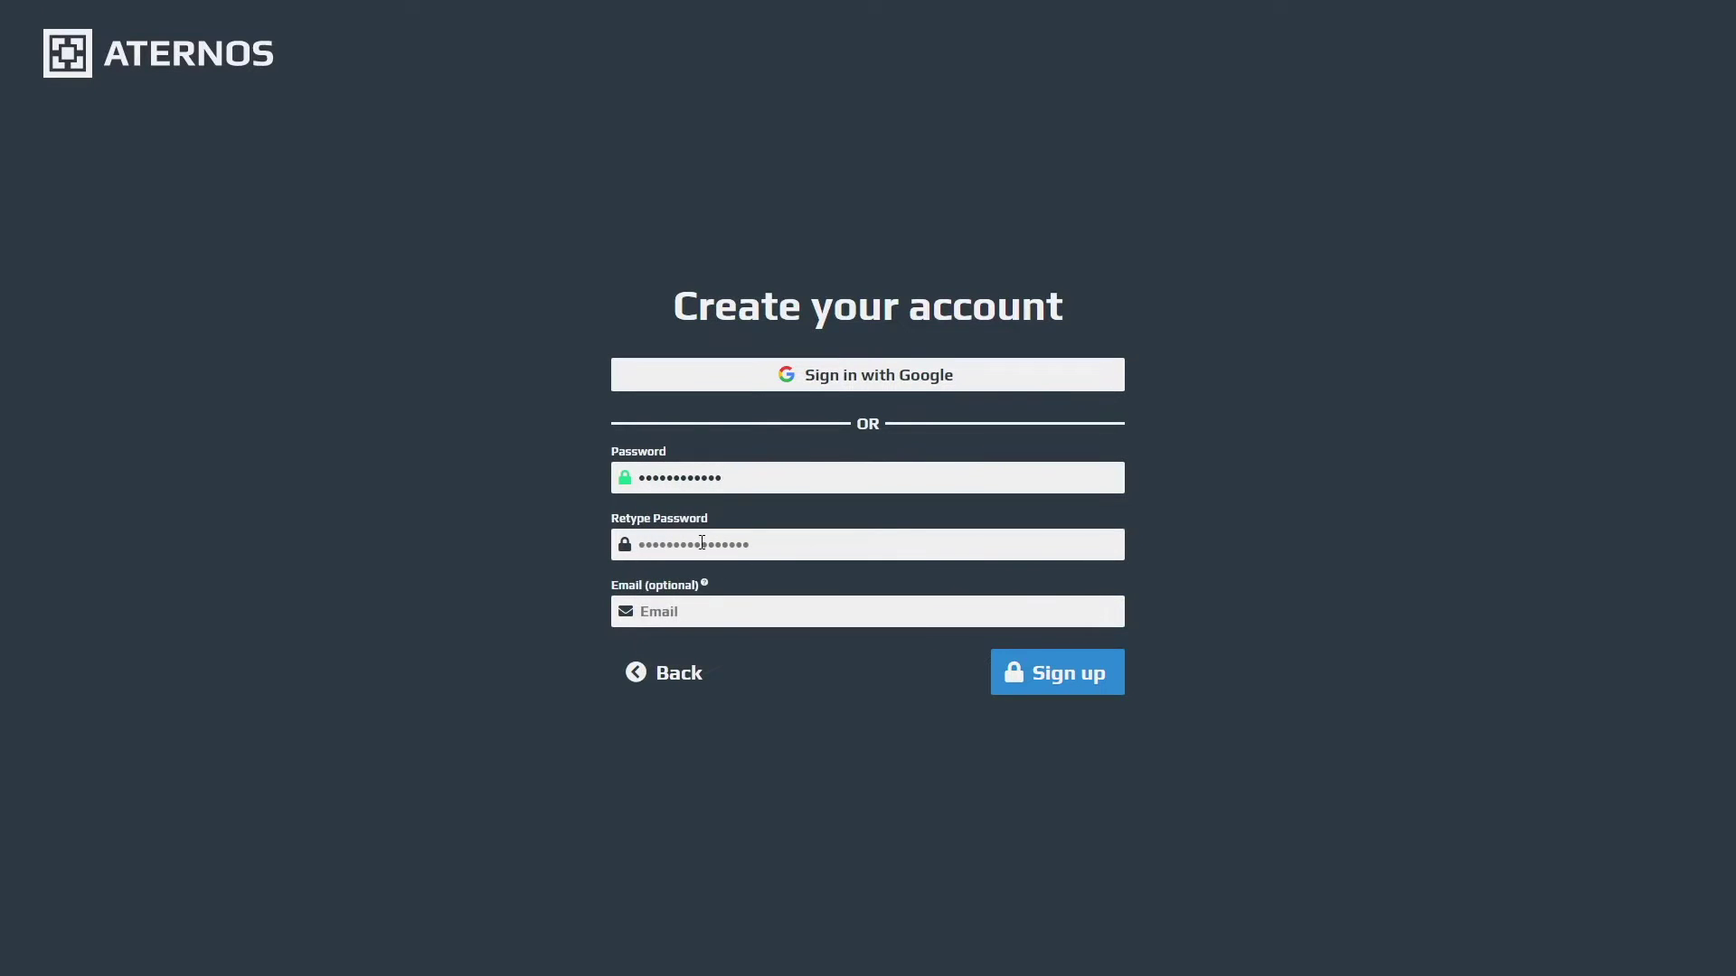
left_click(682, 480)
right_click(680, 477)
Retype the account password in Retype Password and submit the sign-up without an e-mail.
left_click(555, 523)
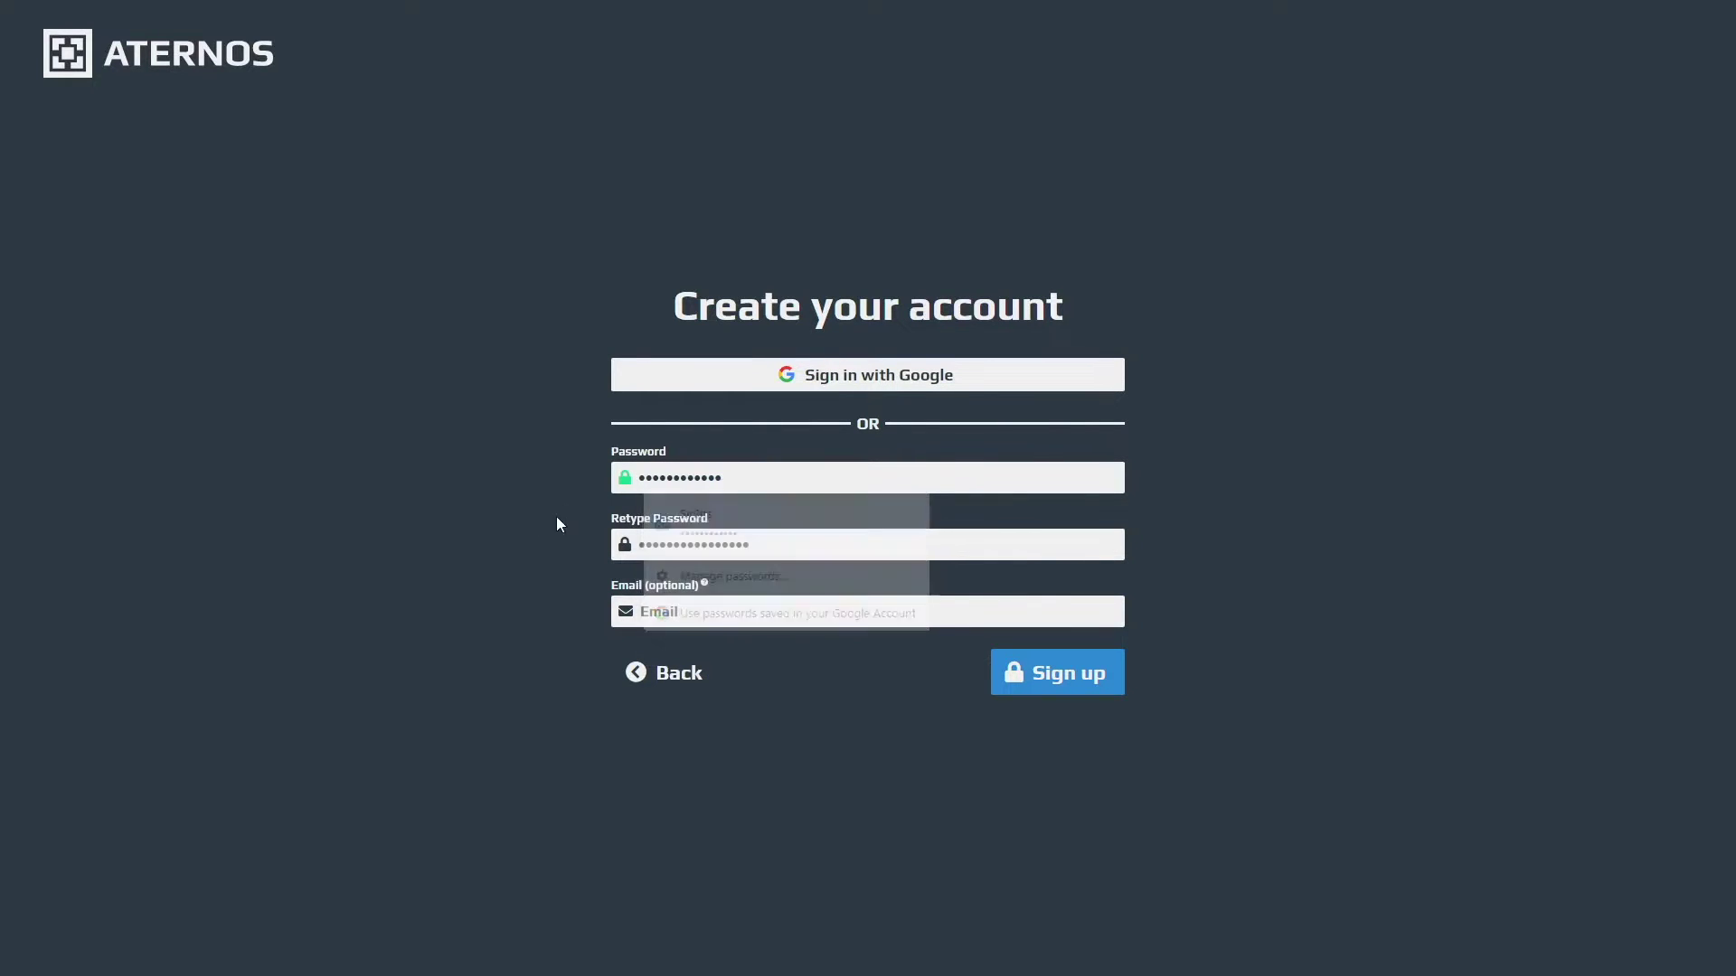
left_click(692, 545)
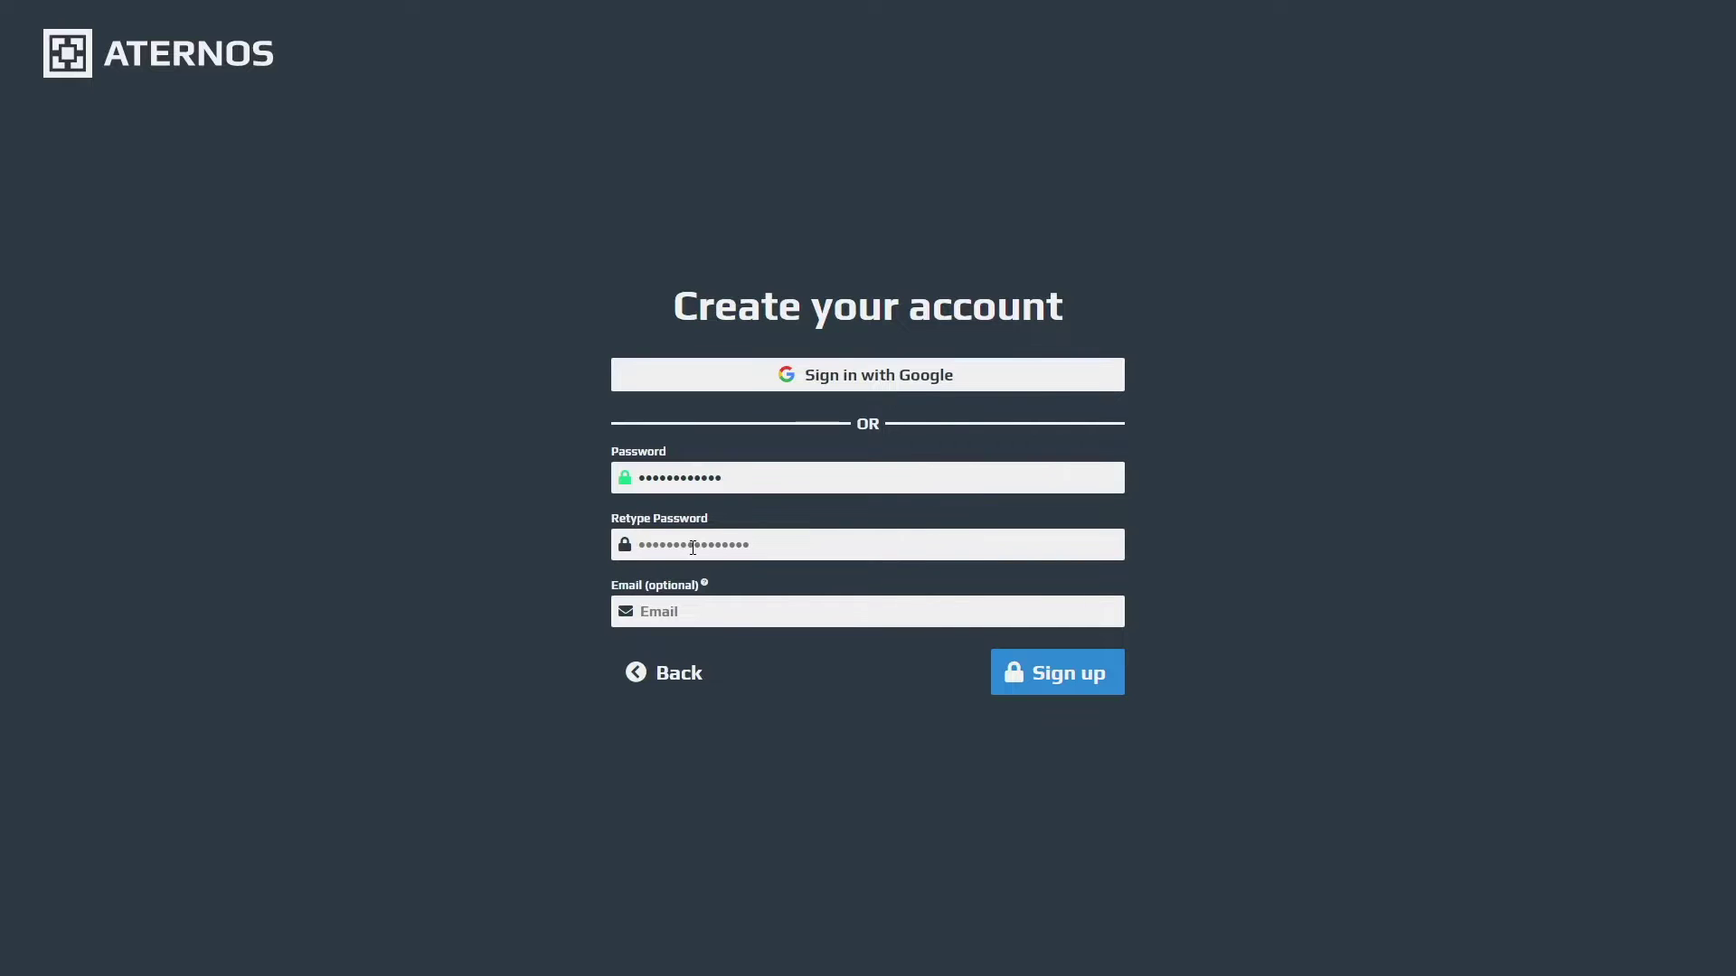
type("••••••")
key("BackSpace")
key("BackSpace")
key("BackSpace")
key("BackSpace")
key("BackSpace")
type("•••••••••")
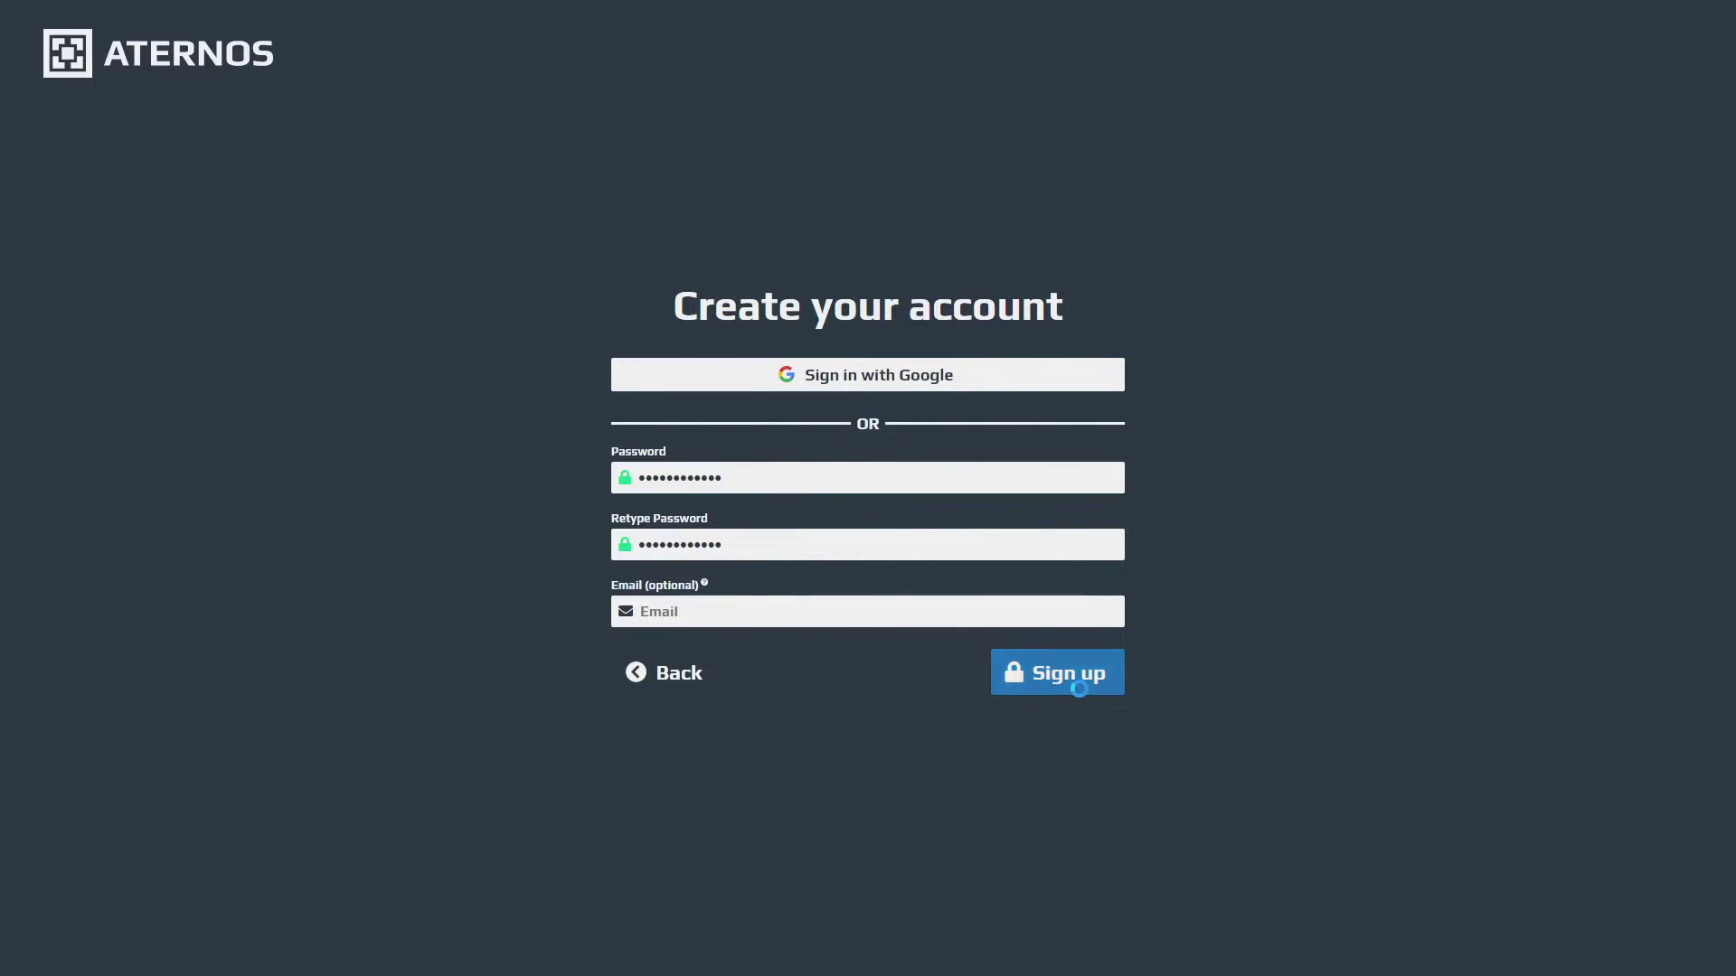
left_click(1079, 689)
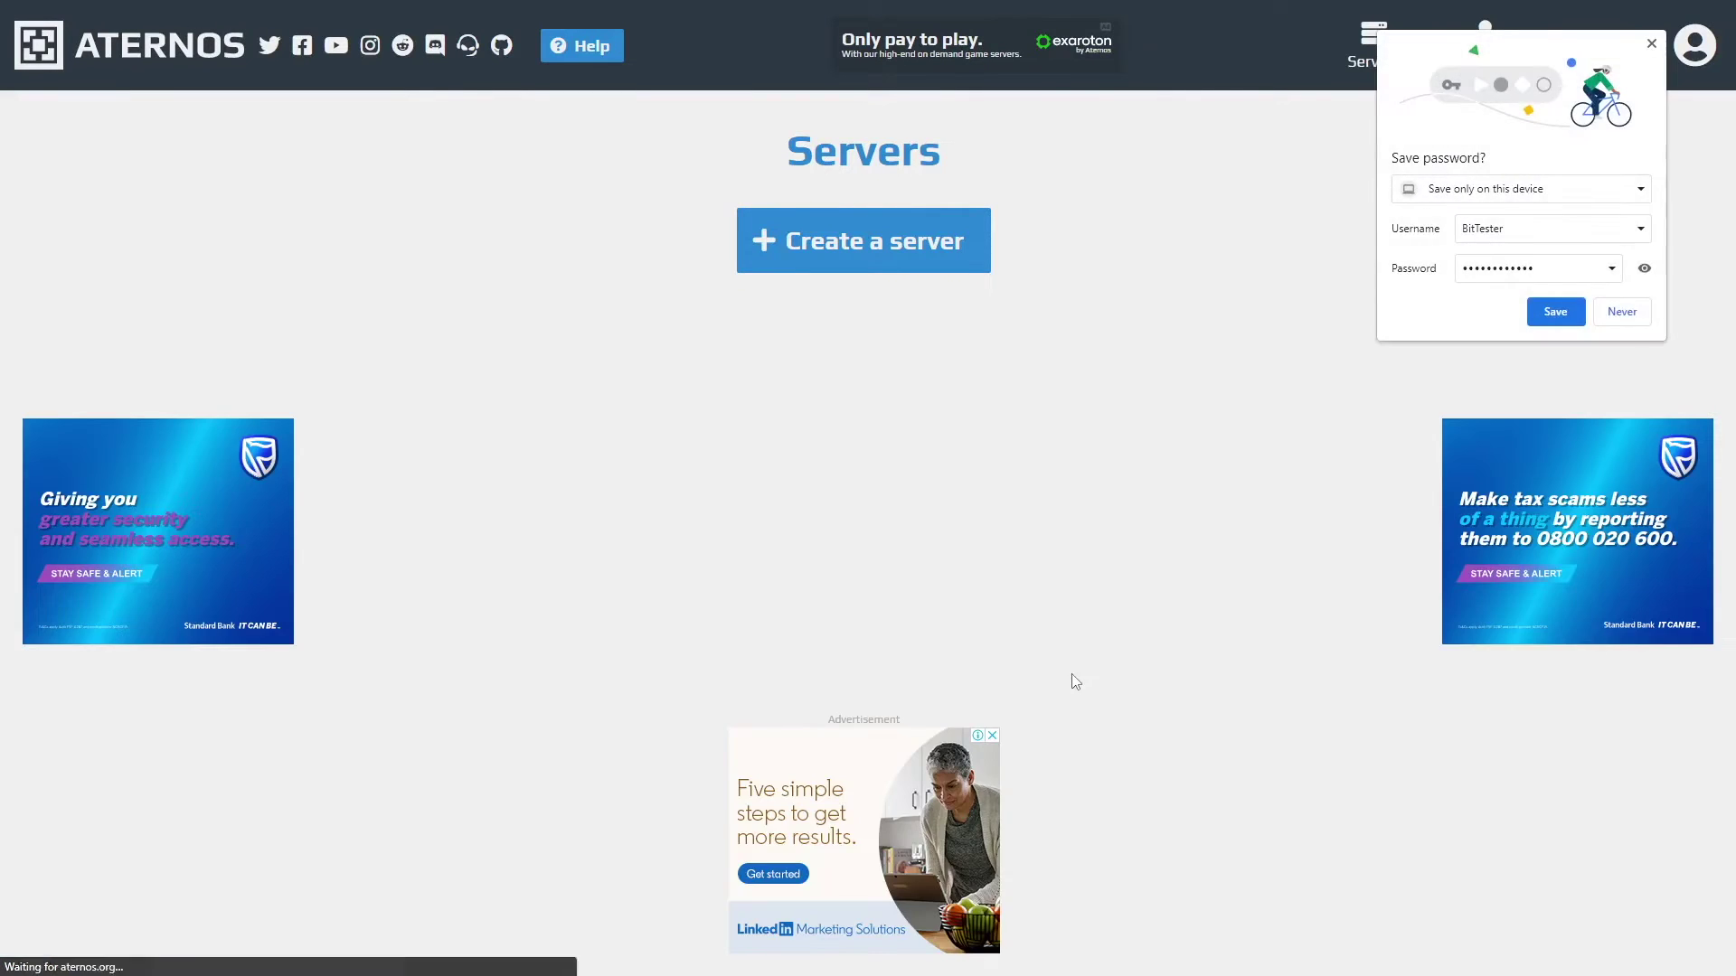
Save the new Aternos login in Chrome and begin creating a server.
left_click(1556, 315)
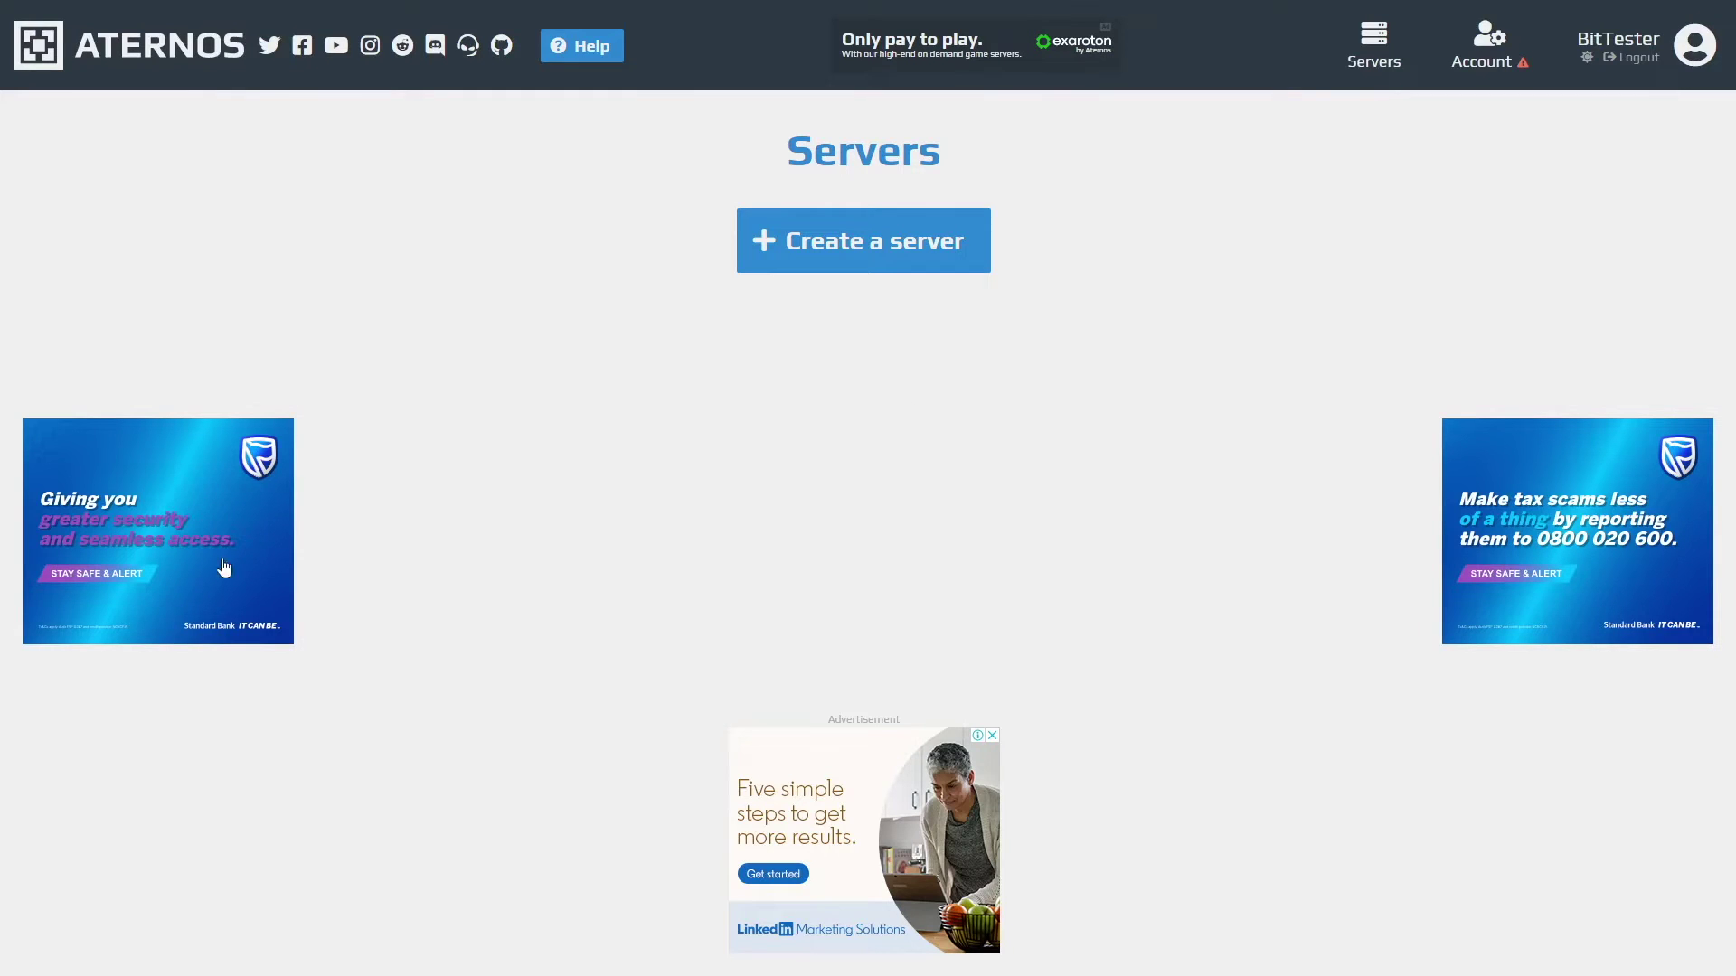
left_click(850, 234)
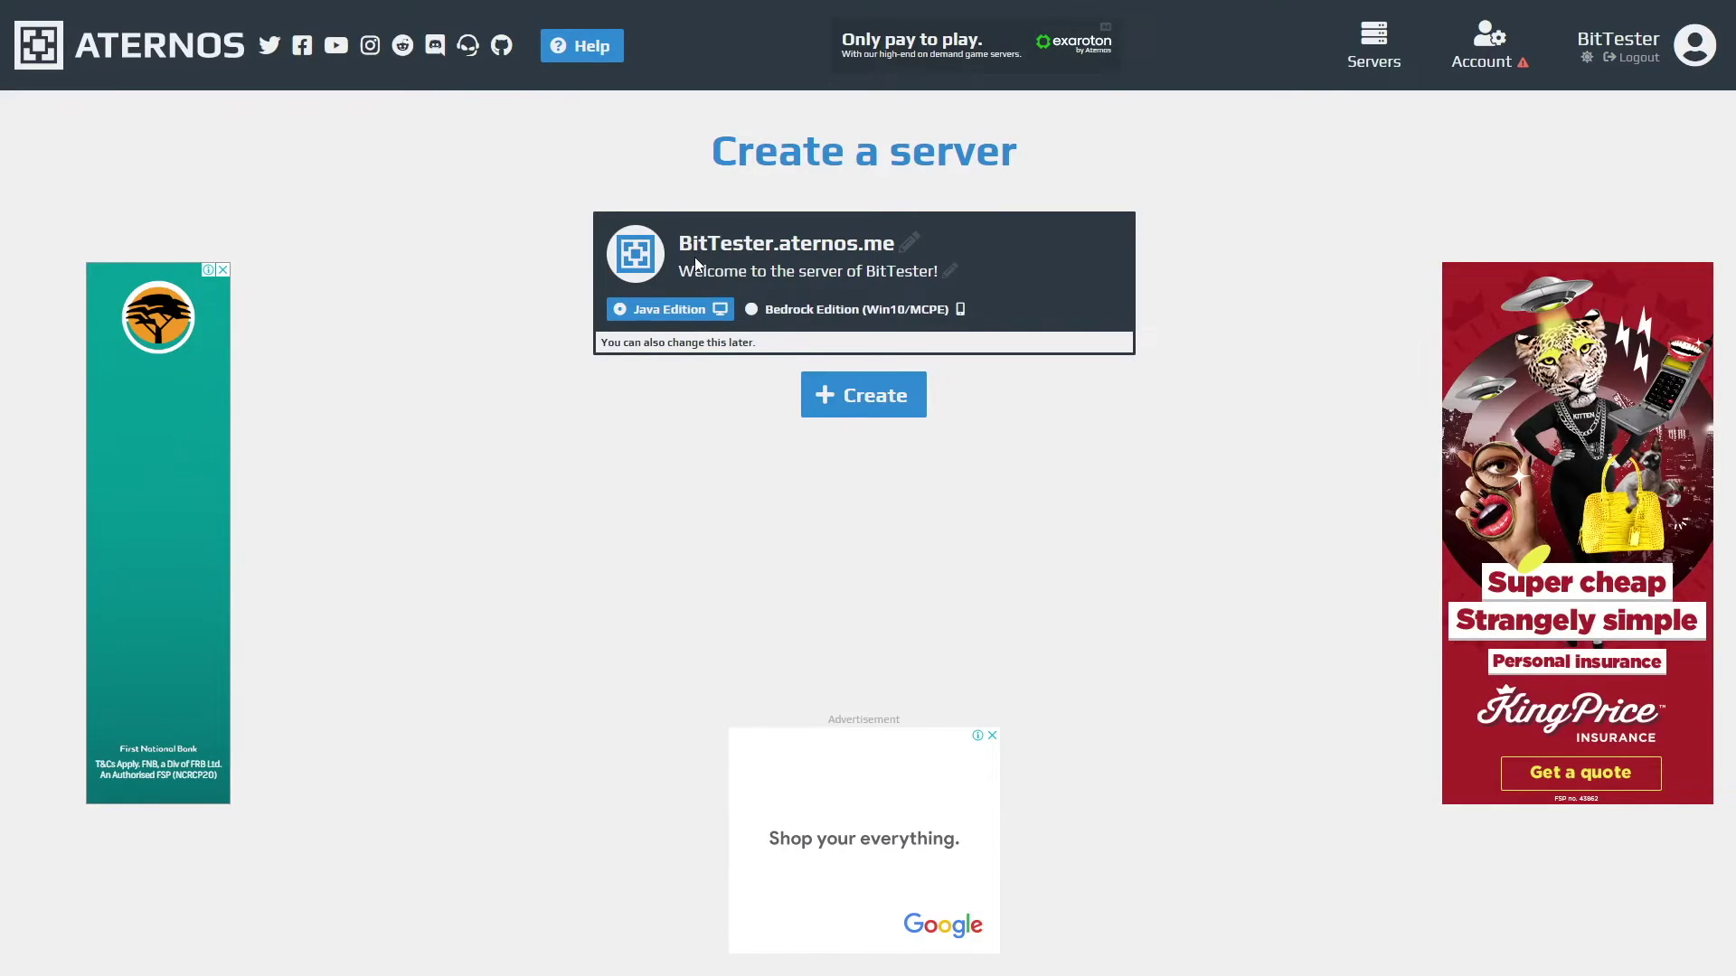
Try the server address MyMinecraftServer, which turns out to be already taken.
left_click(910, 242)
left_click_drag(777, 247, 666, 254)
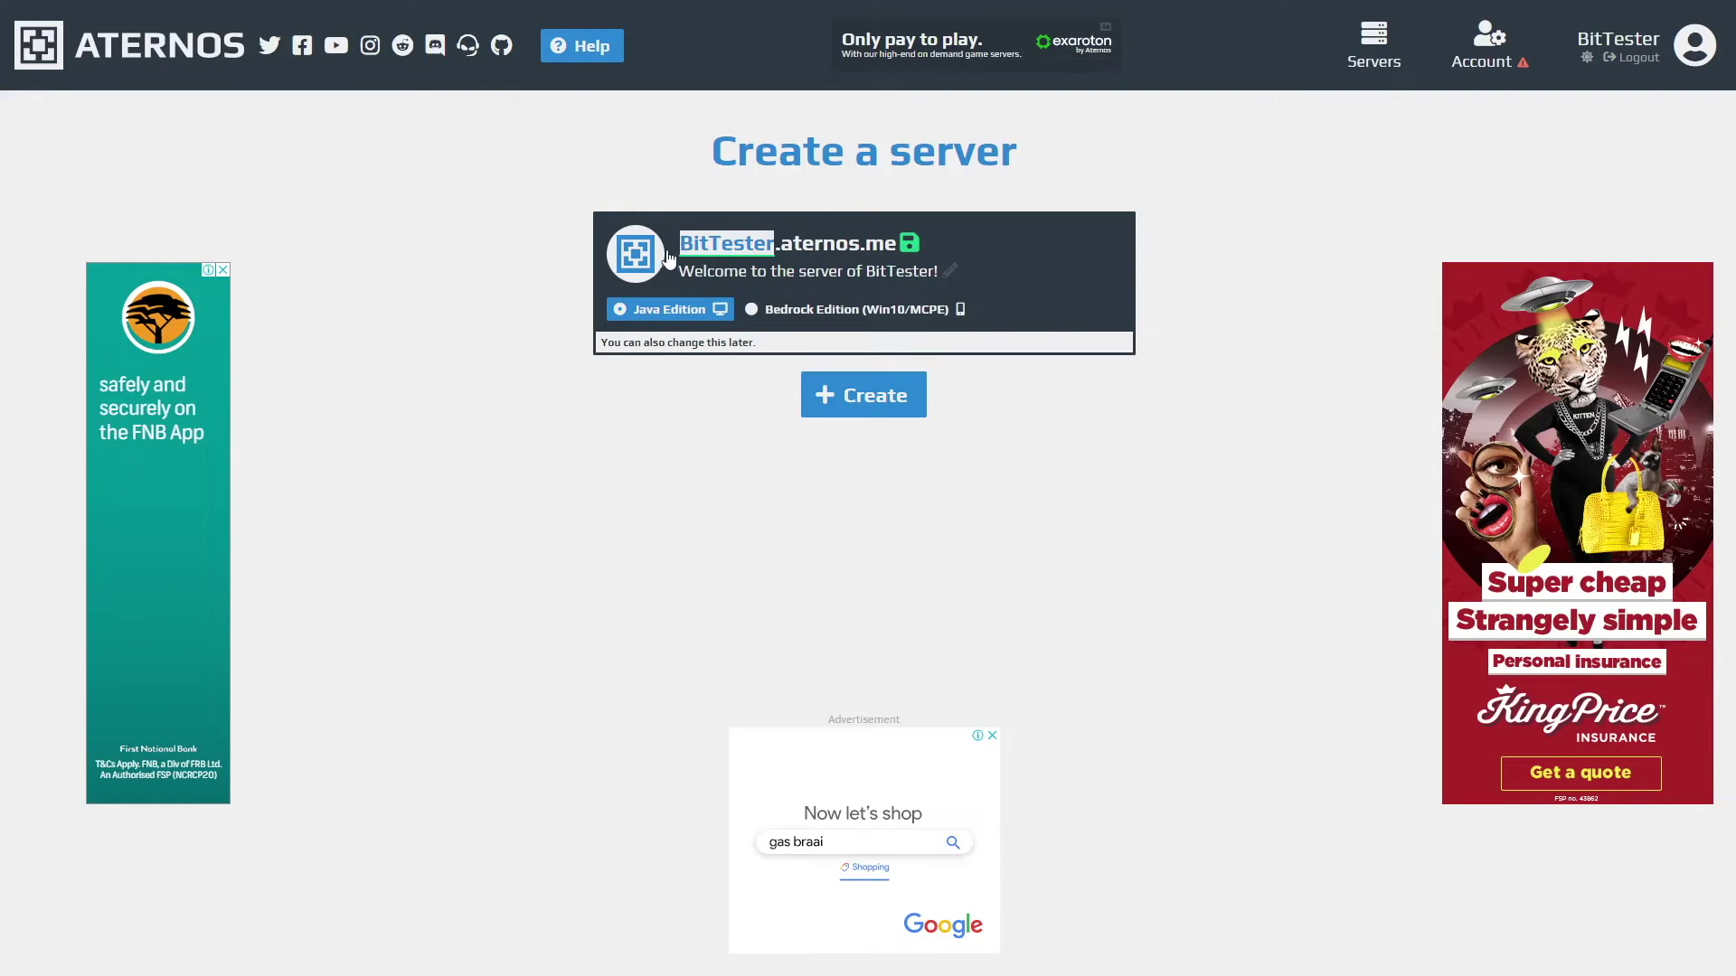
type("mY")
key("BackSpace")
key("BackSpace")
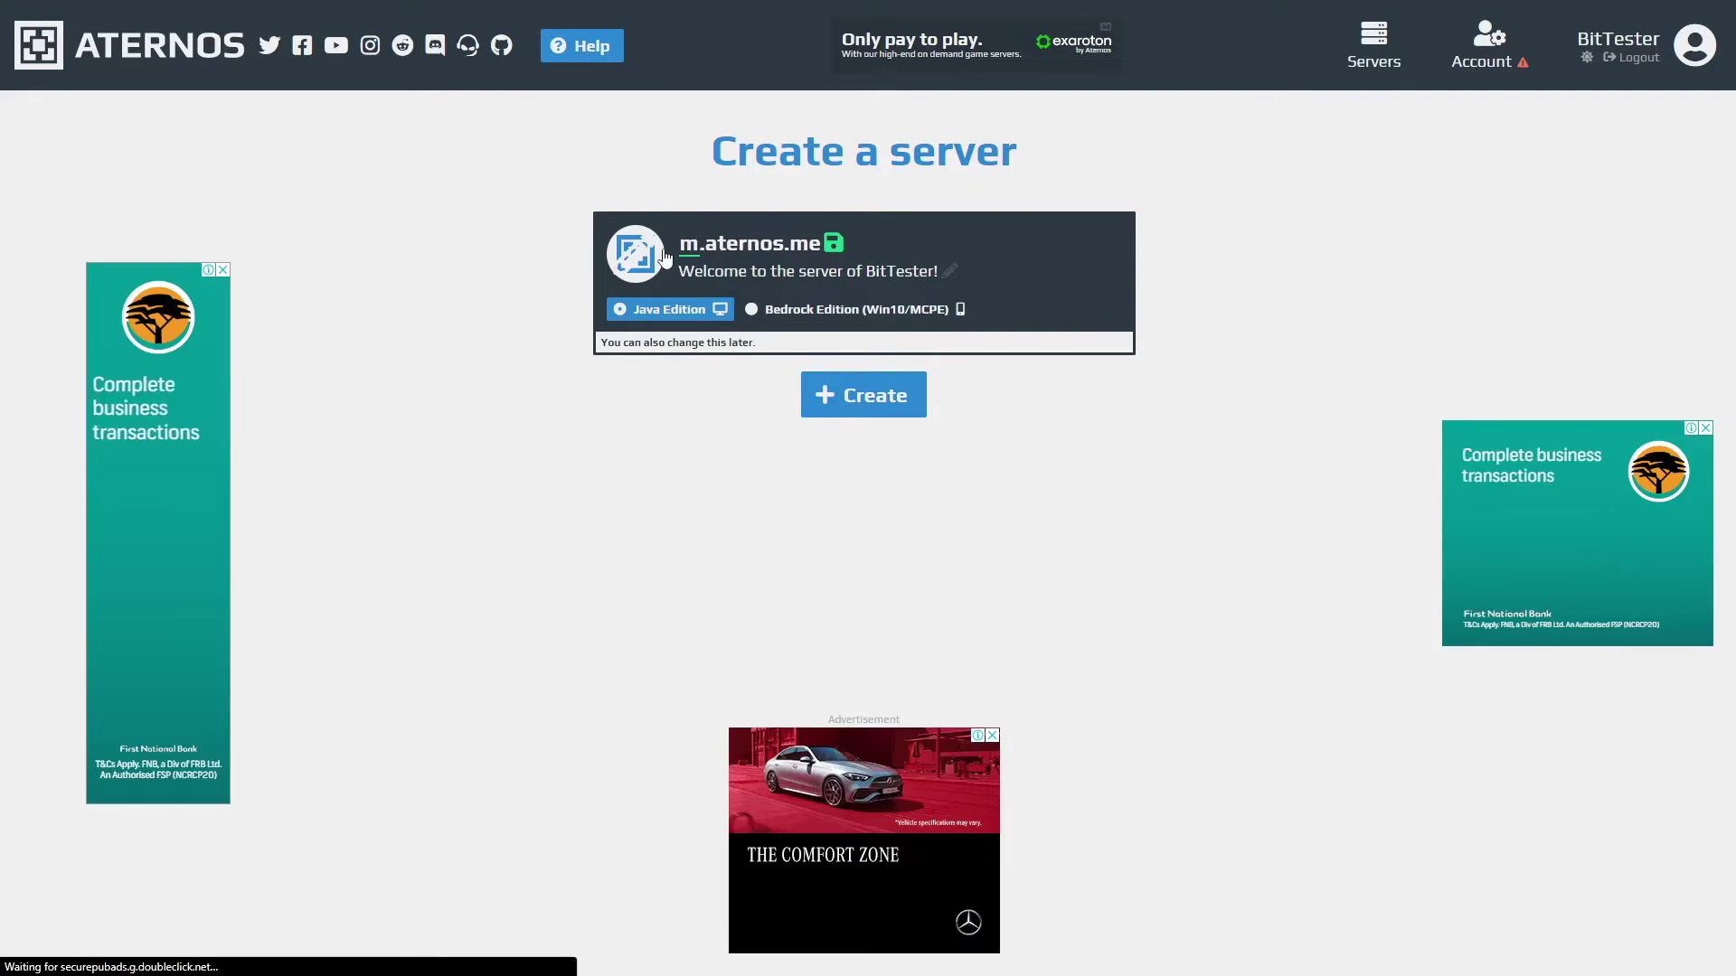
type("My")
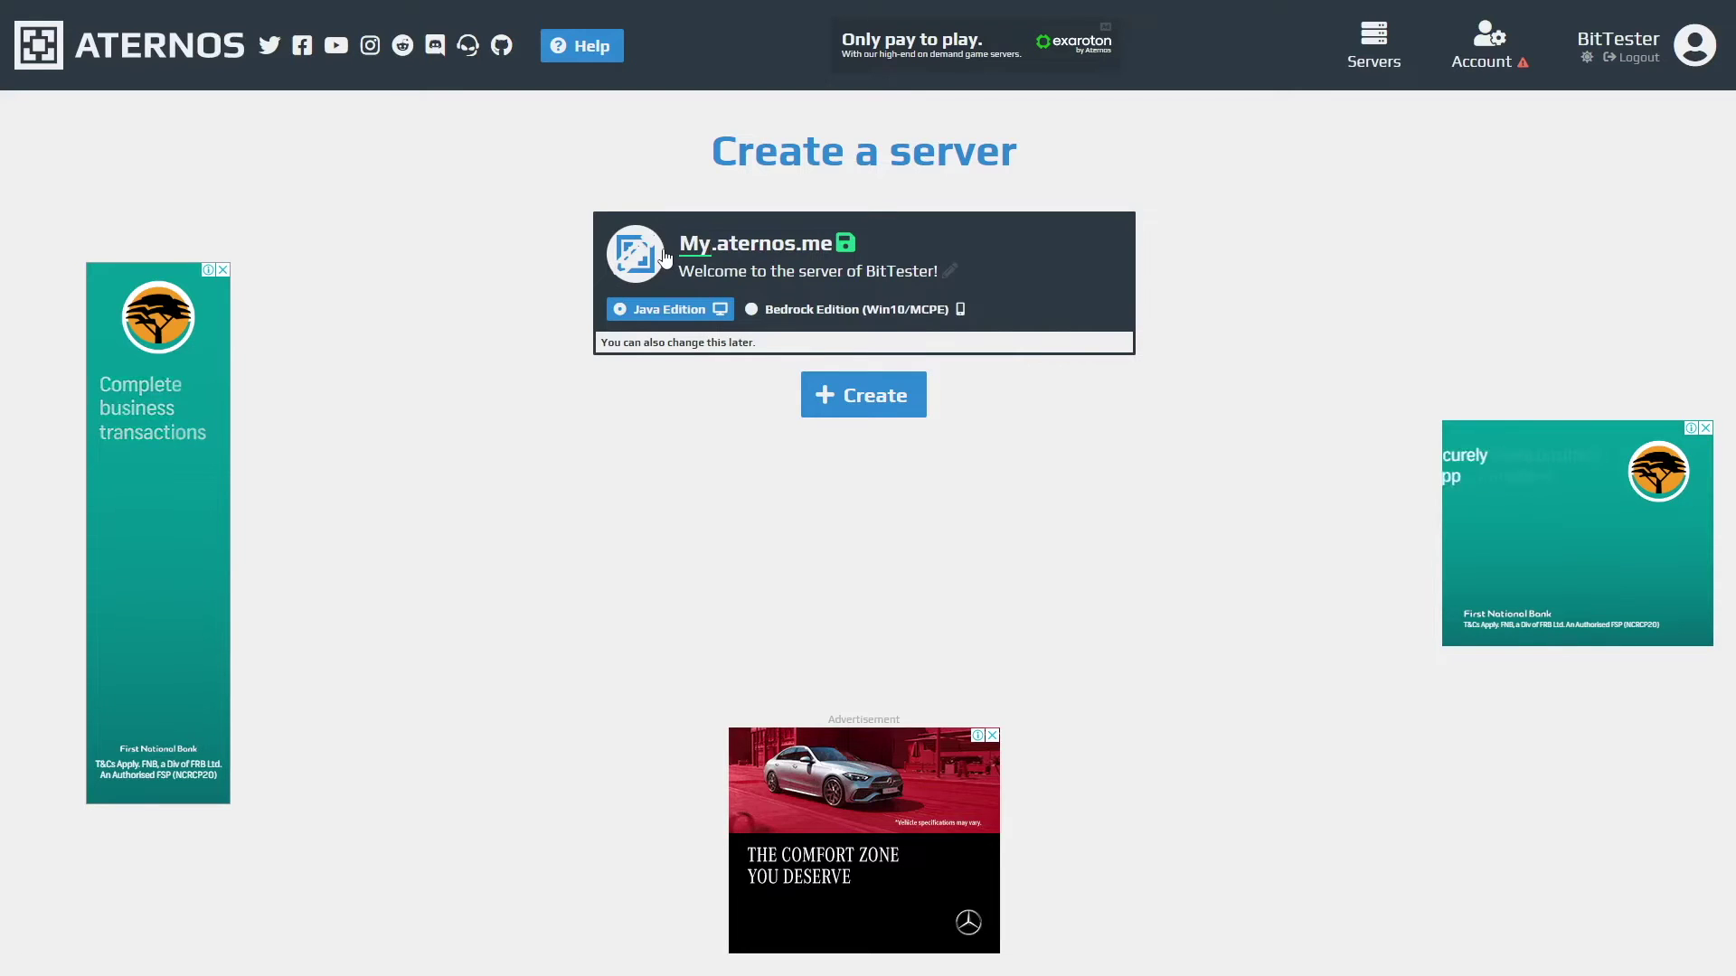
type("MinecraftServ")
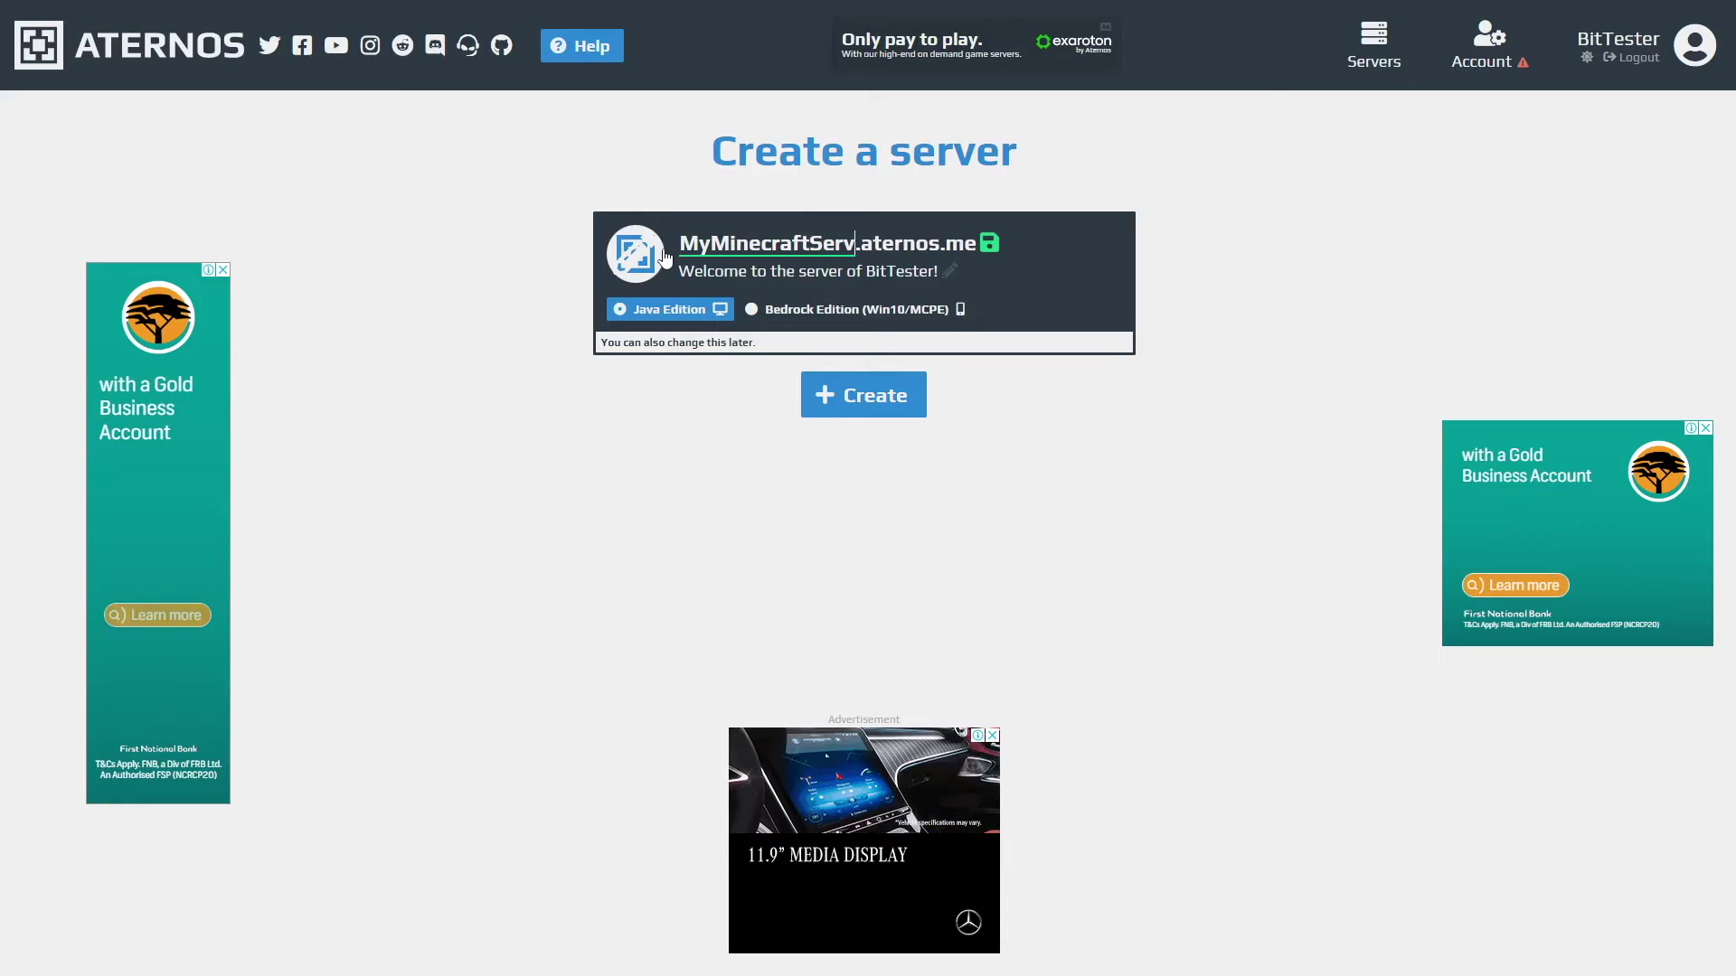
type("er")
left_click(1010, 245)
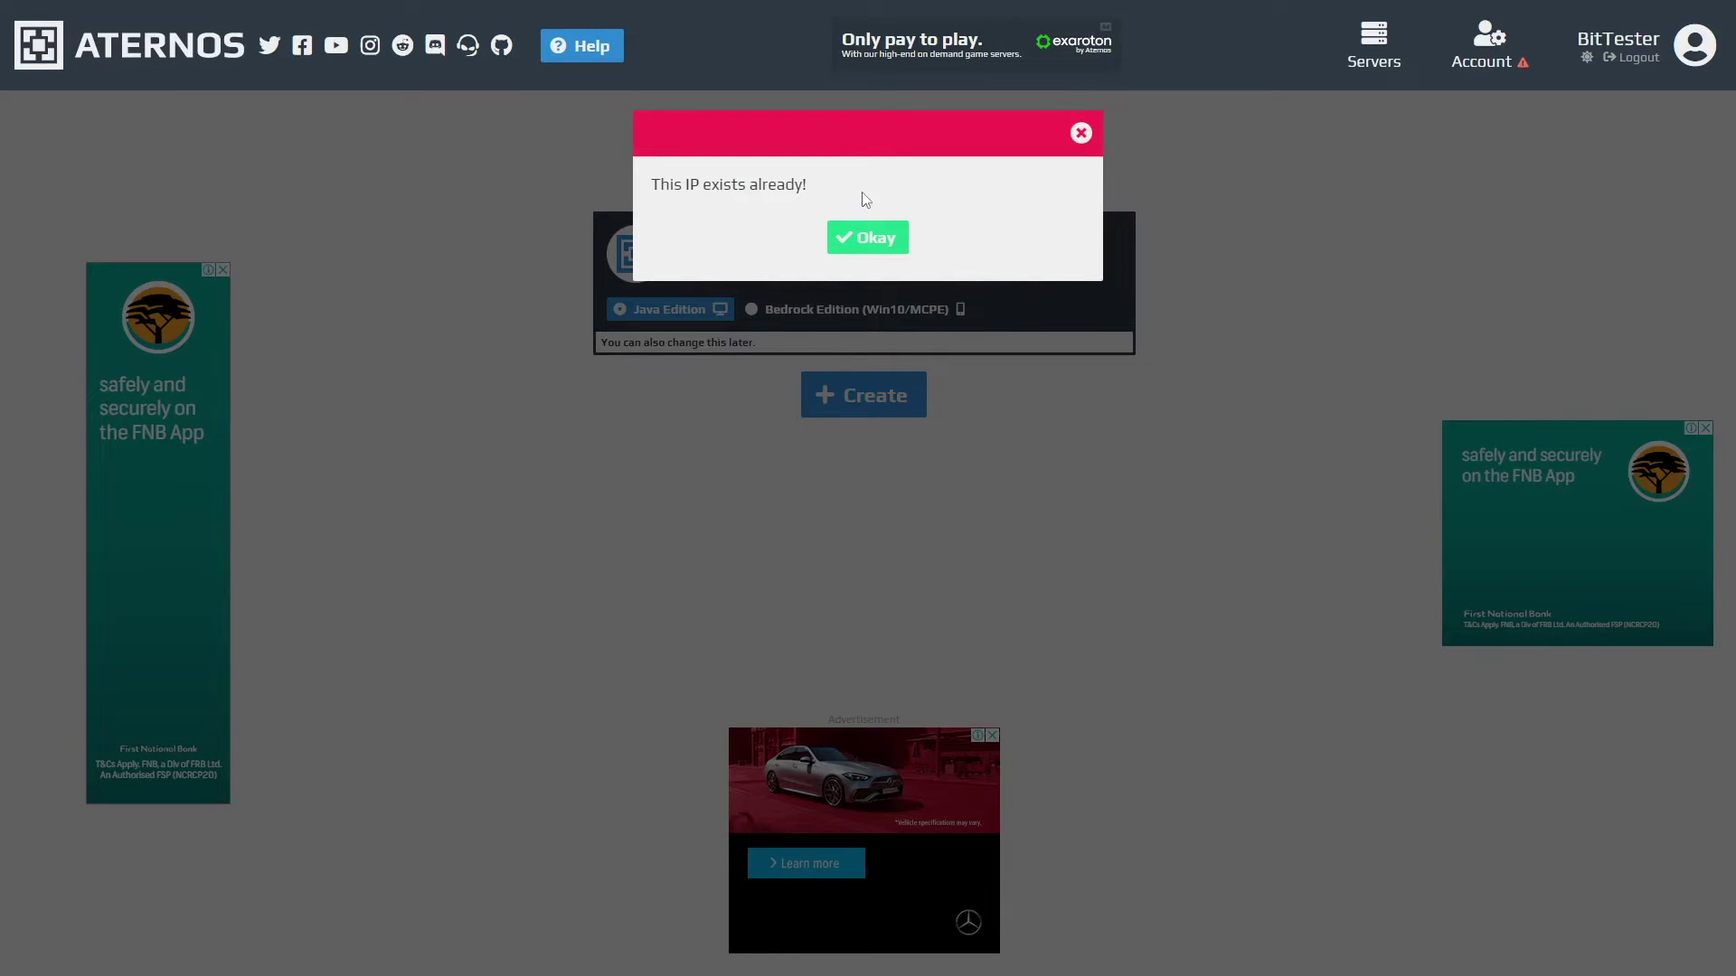
left_click(1080, 136)
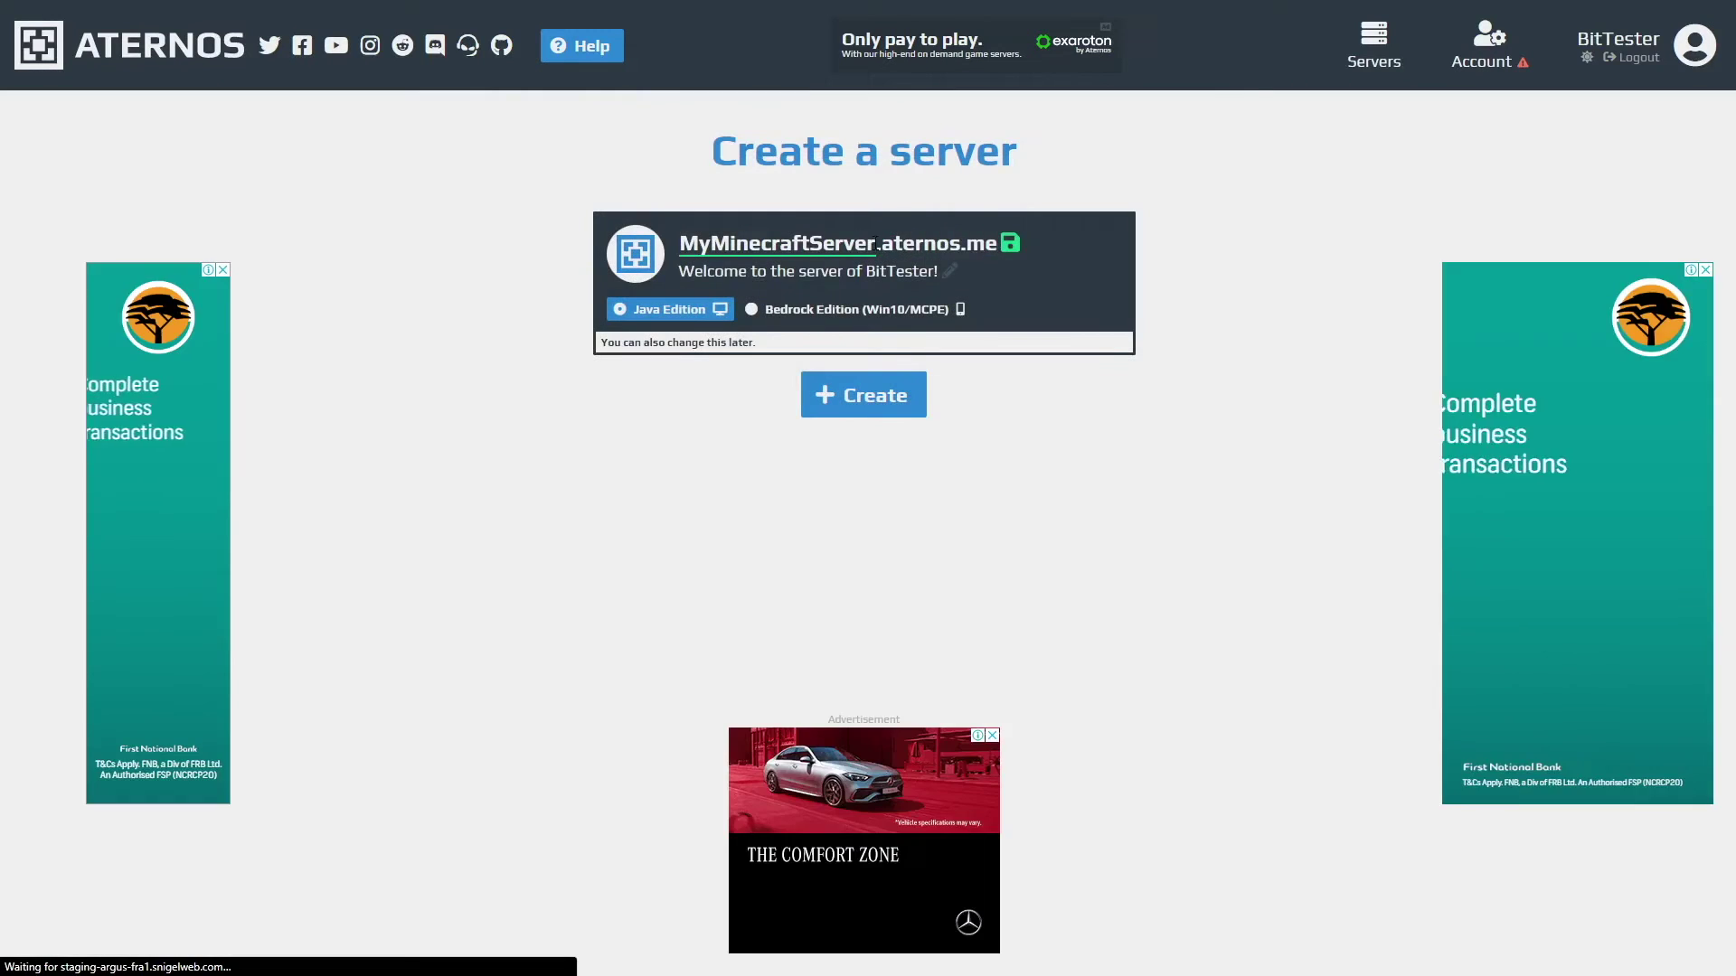
Change the server address to BitTester, save it, and create the Java Edition server.
left_click_drag(875, 245, 681, 255)
type("B")
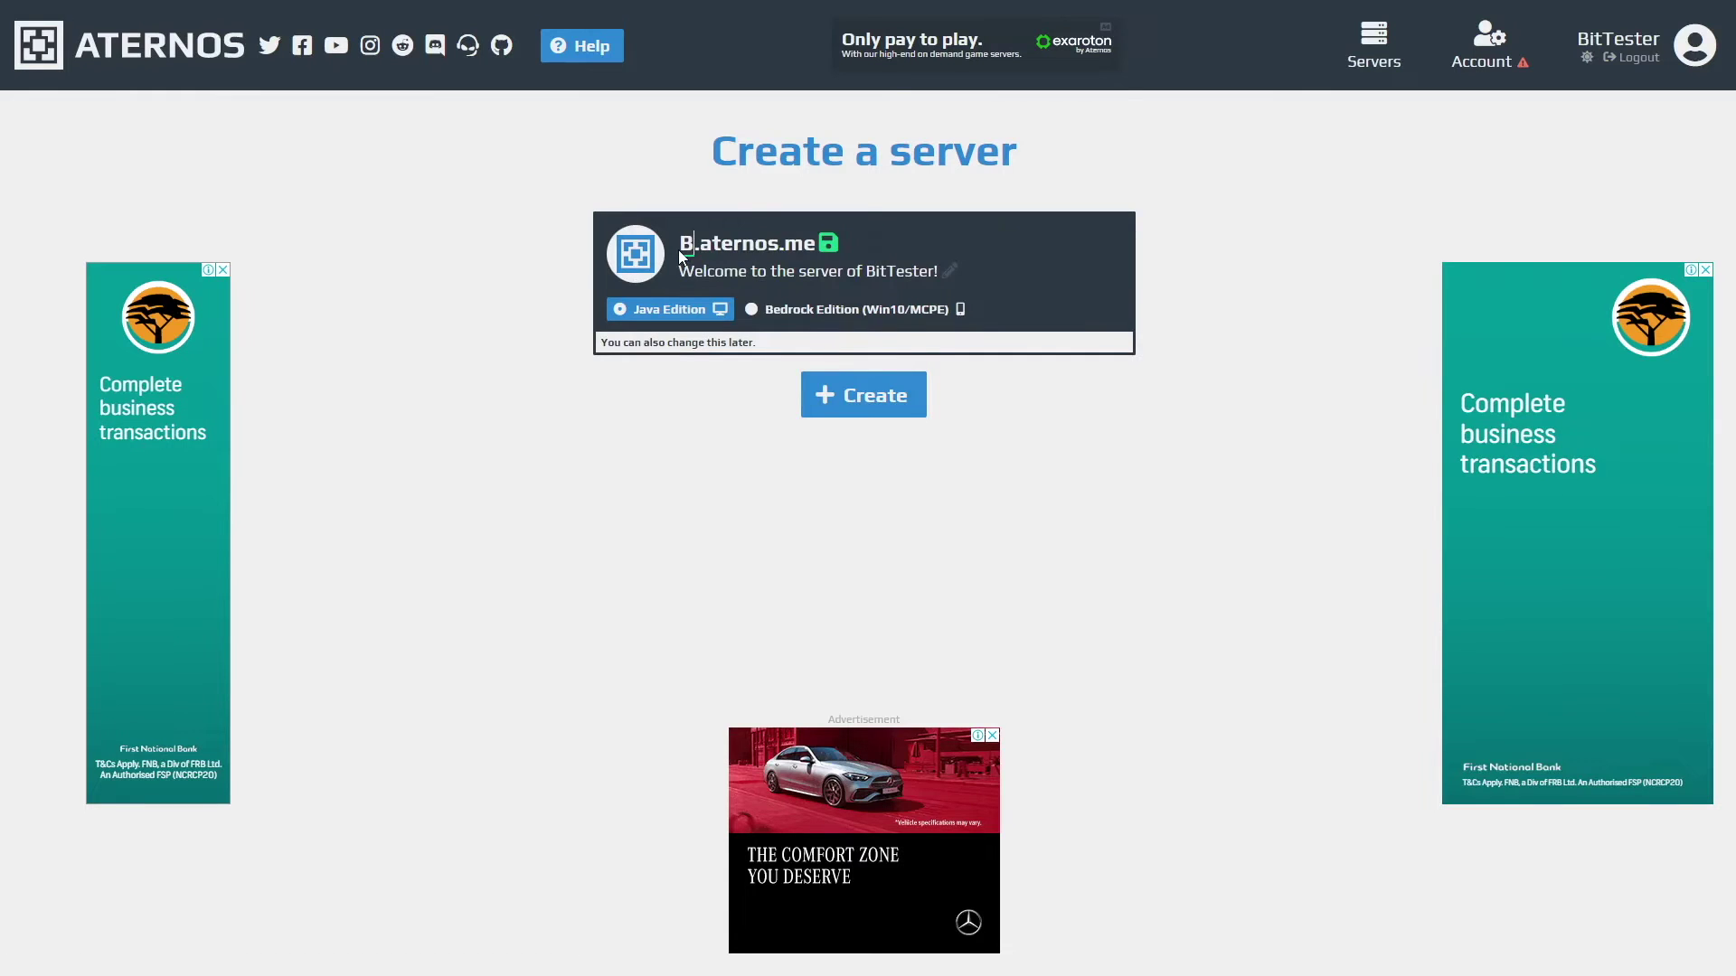
type("itT")
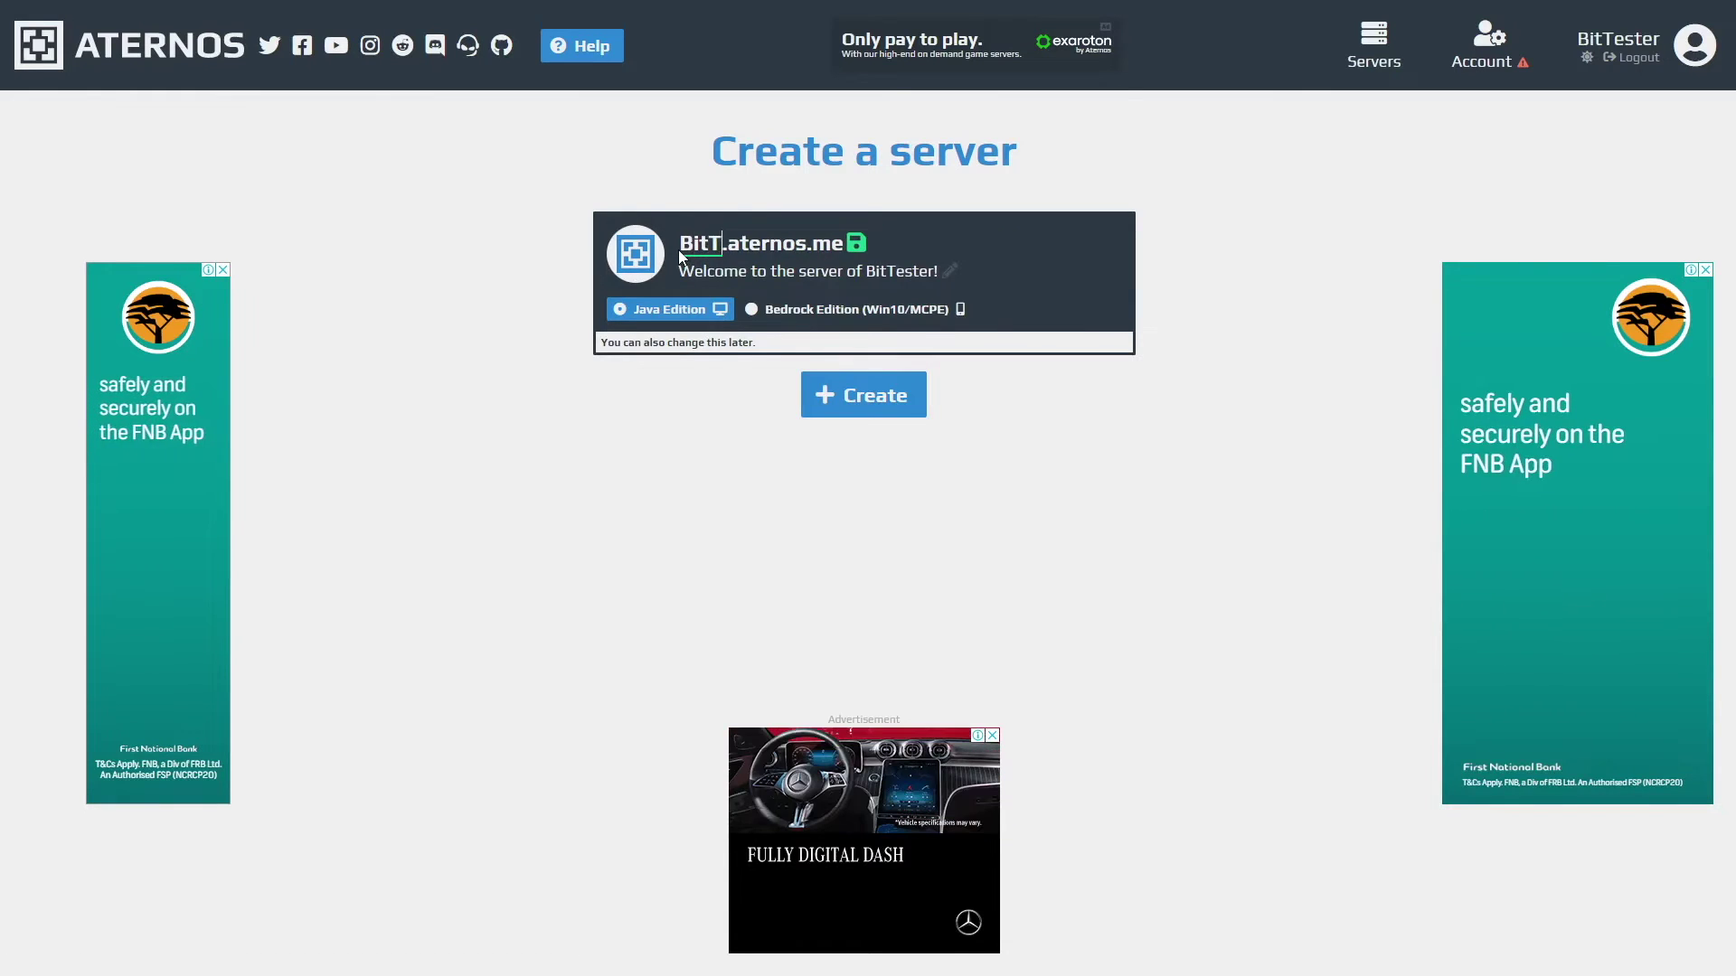
type("ester")
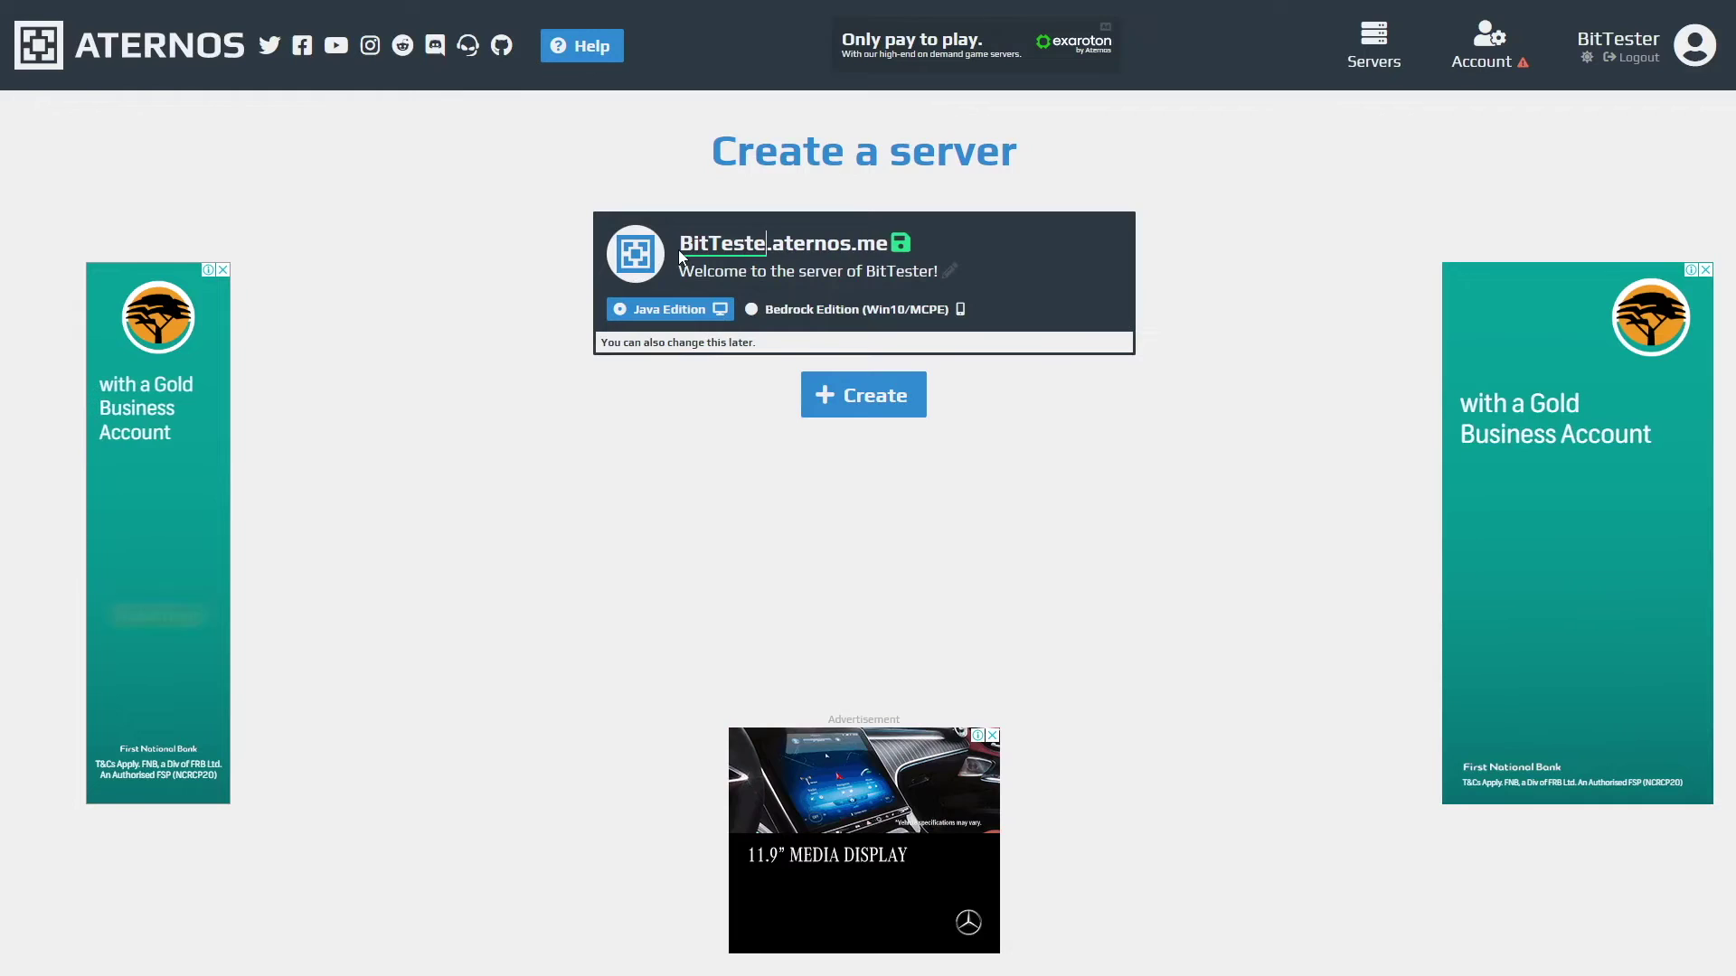
left_click(910, 256)
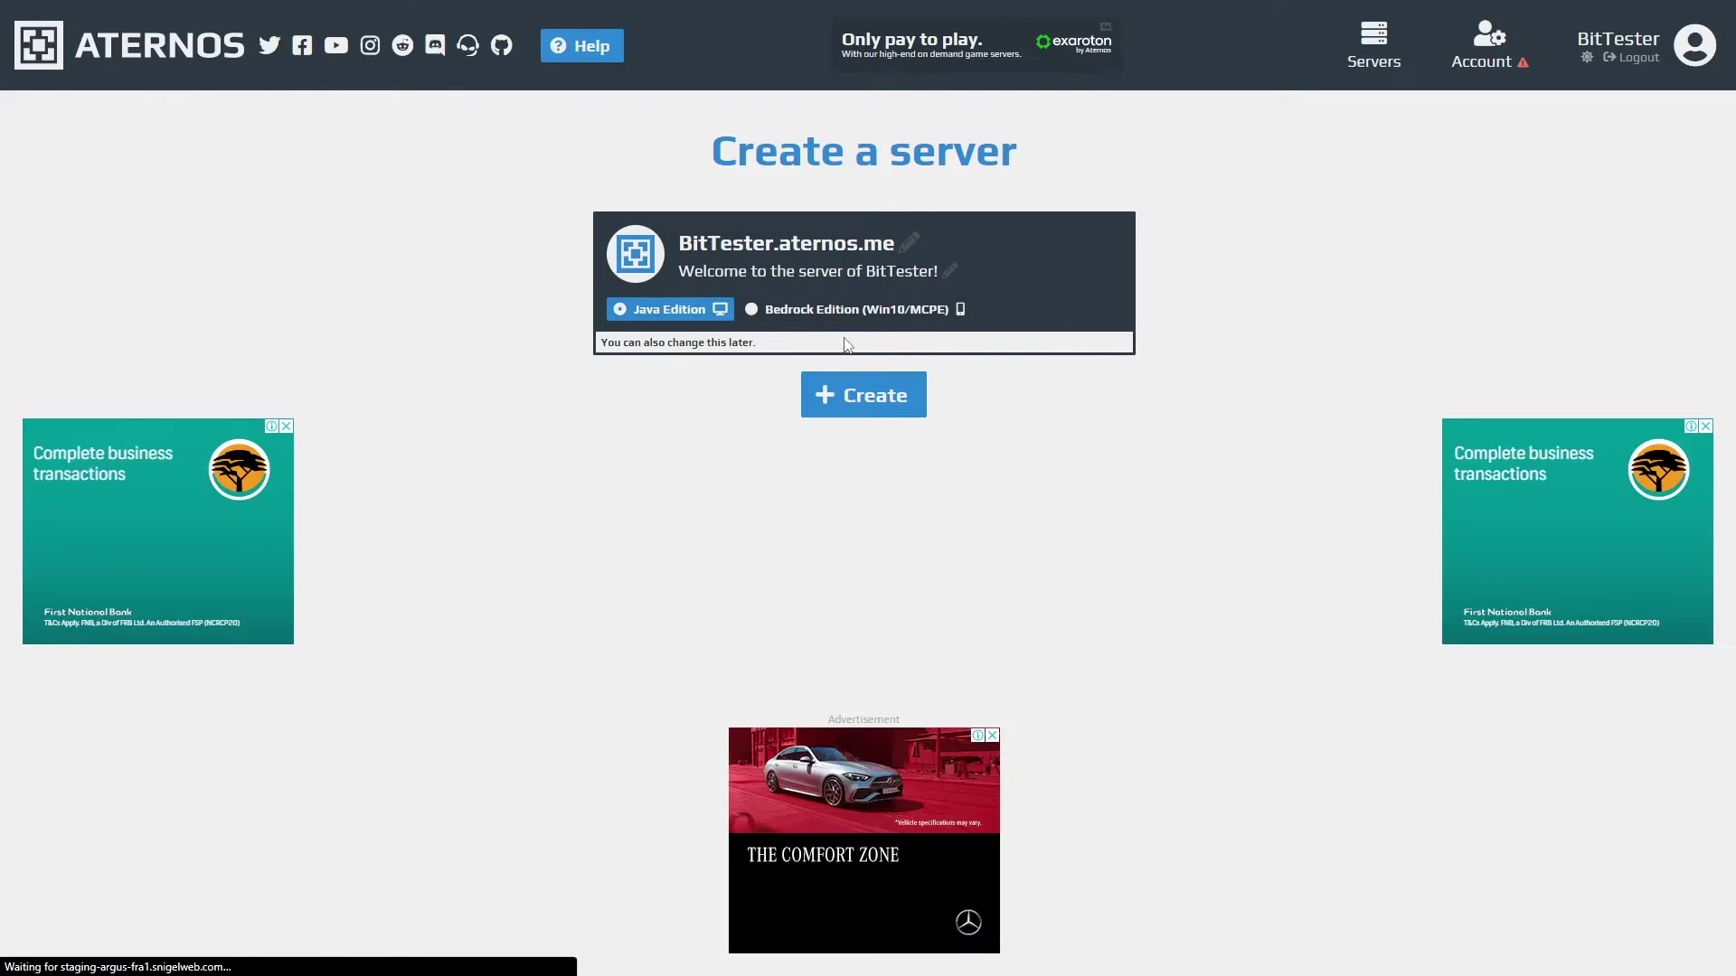
left_click(828, 387)
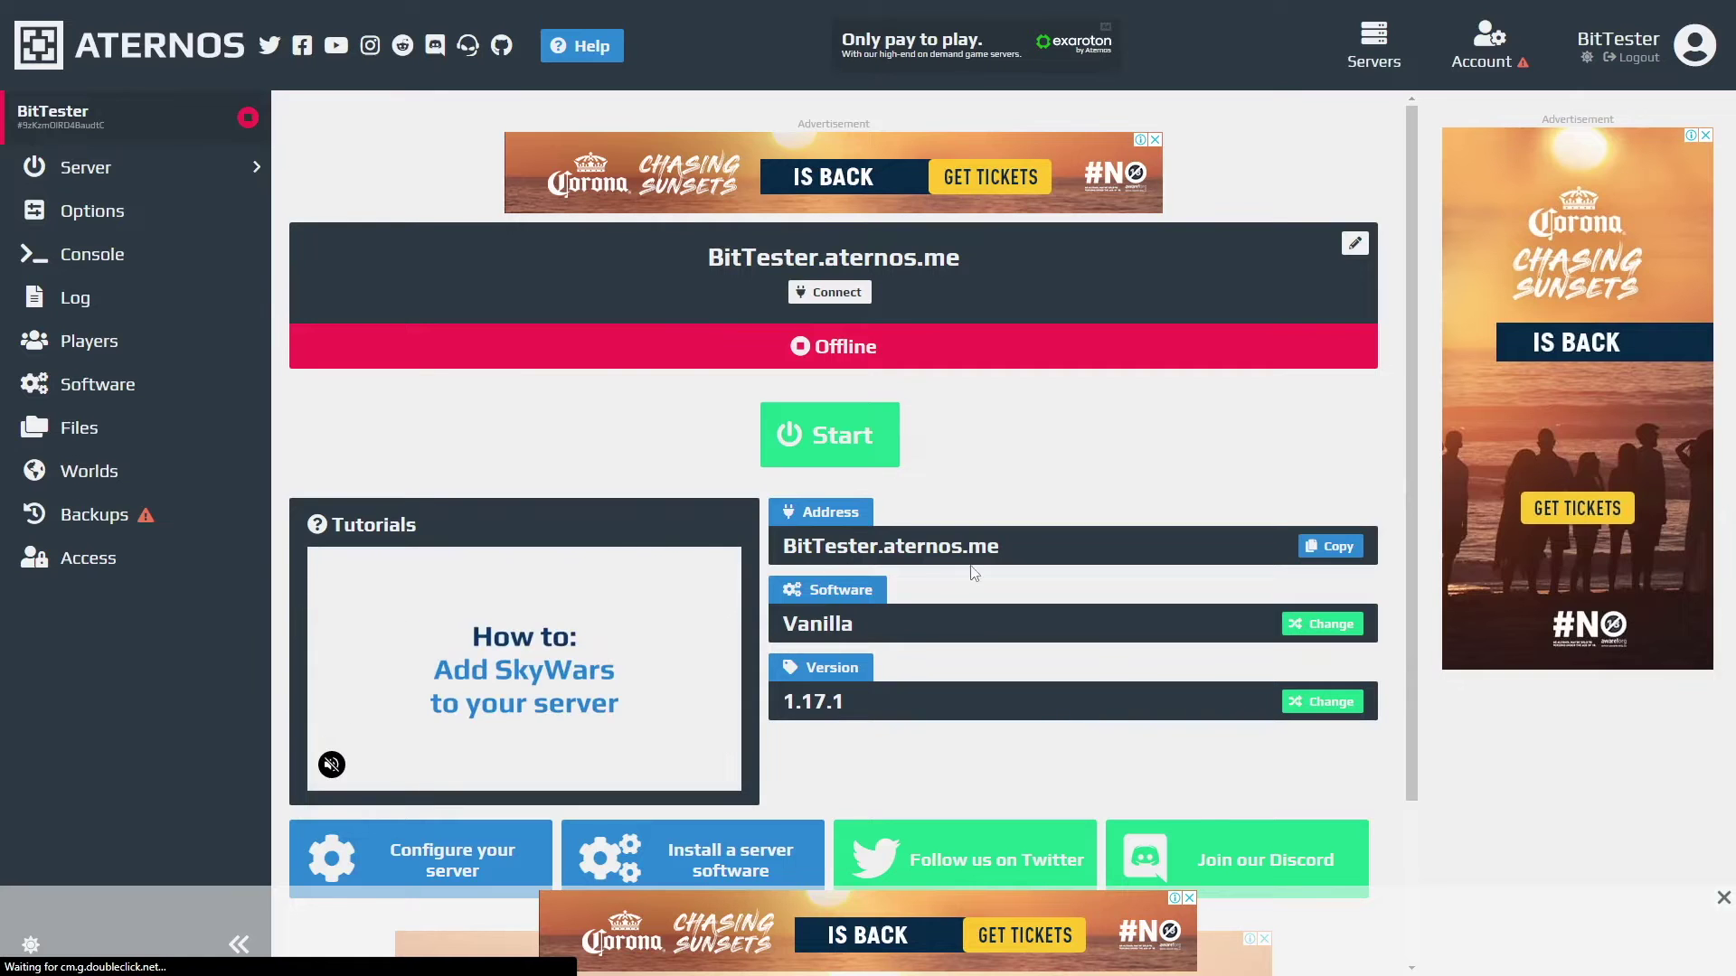
Open the Options page of the new BitTester.aternos.me server.
left_click(66, 210)
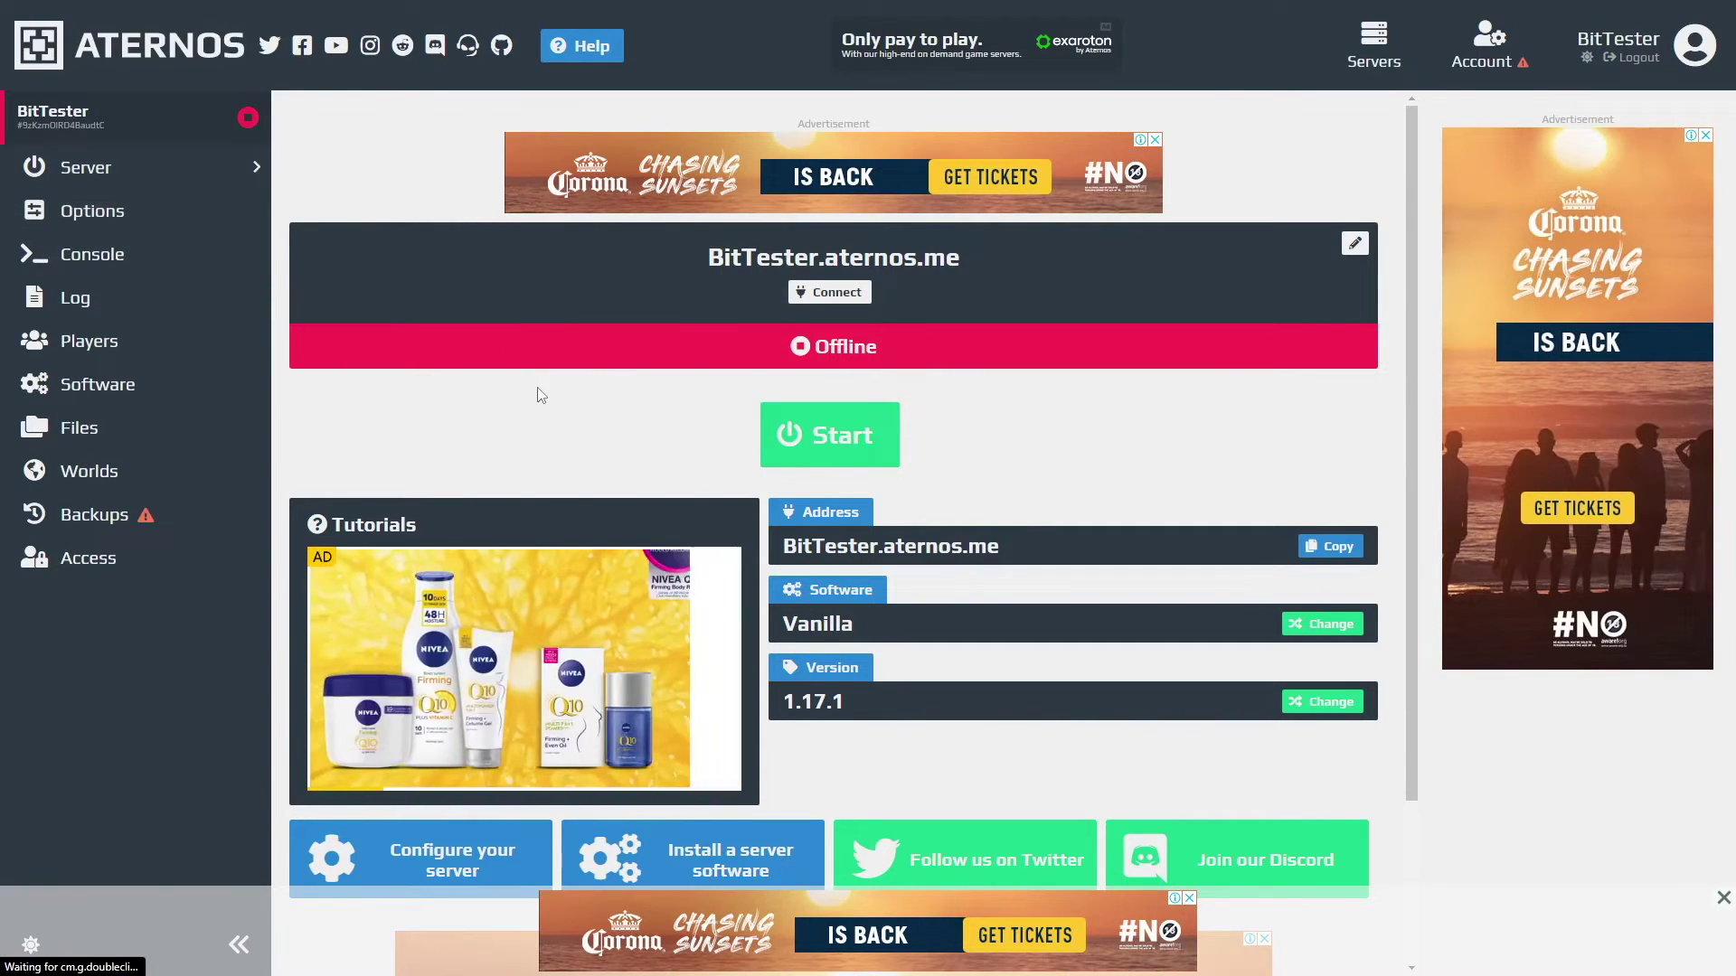
Switch on Cracked in server.properties and return to the server dashboard.
scroll(536, 427, "down", 1)
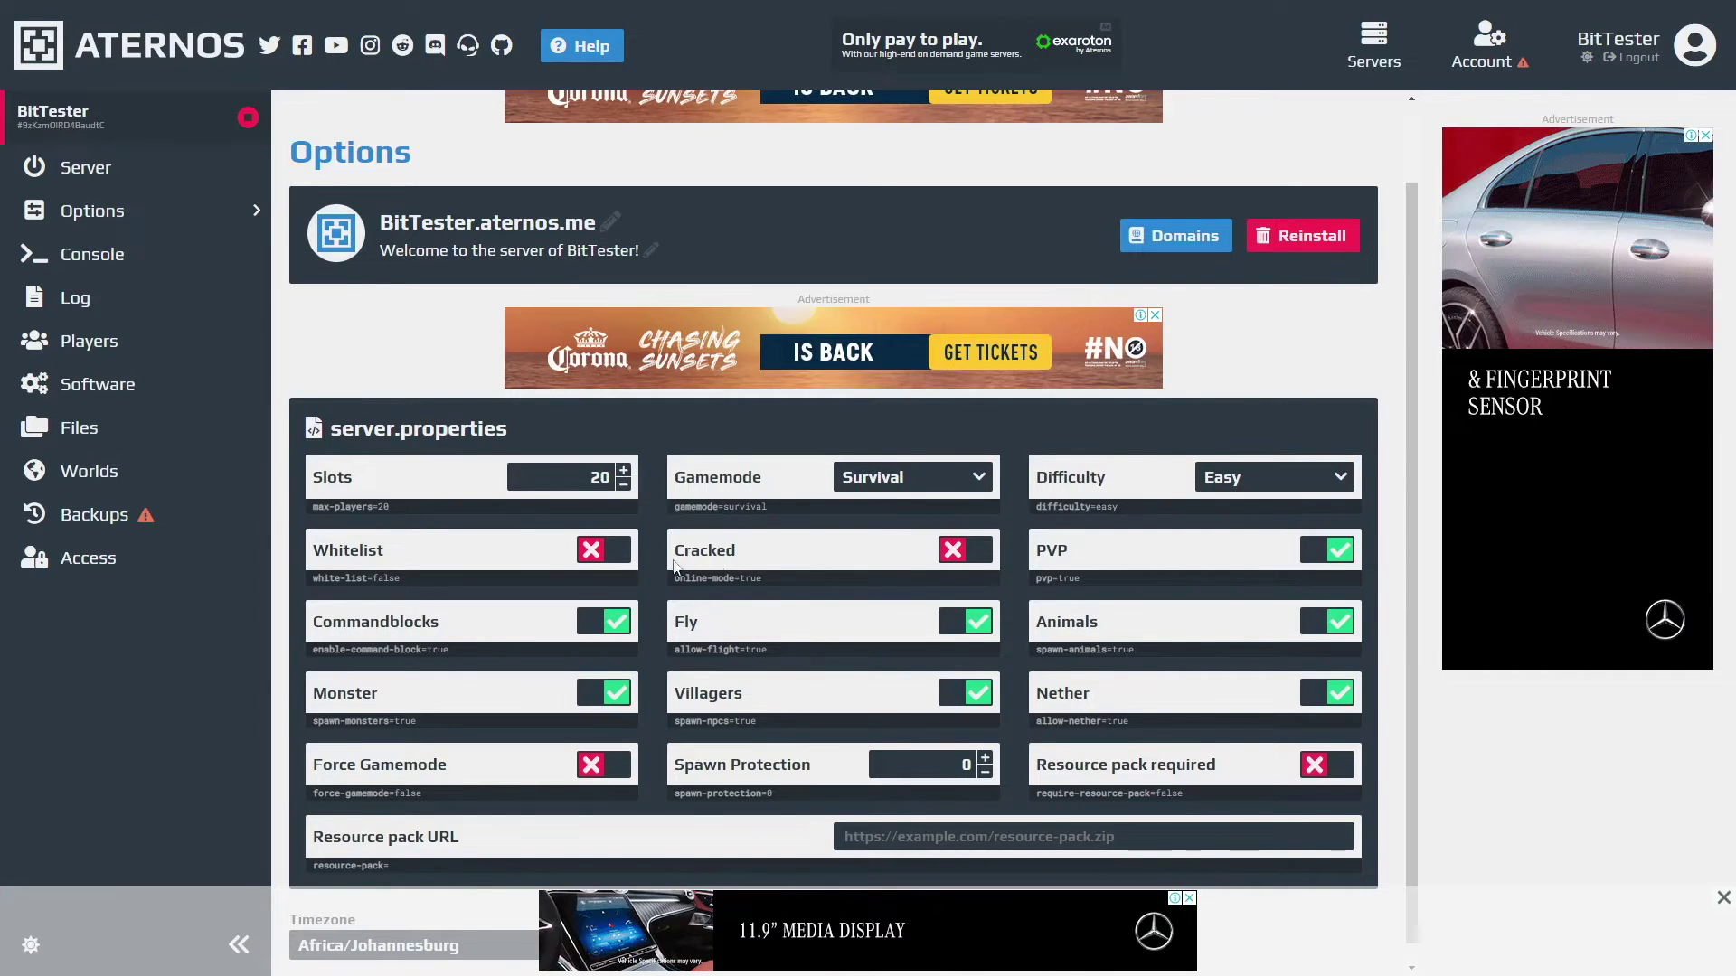
scroll(546, 571, "down", 1)
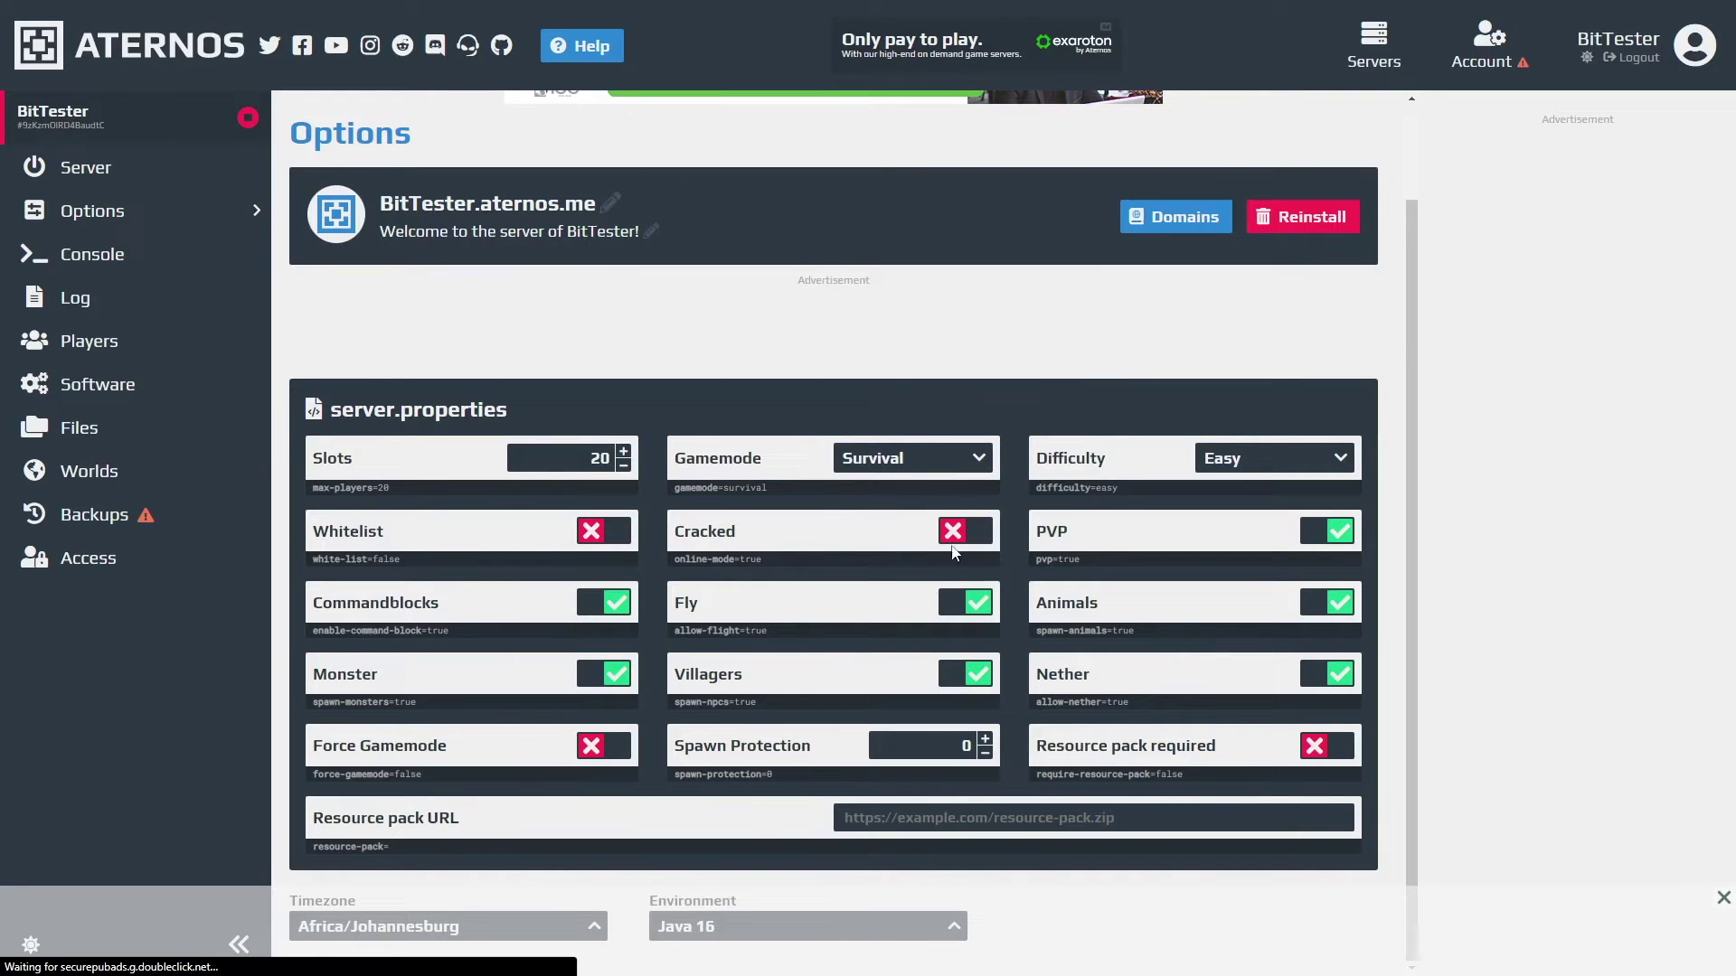
left_click(965, 534)
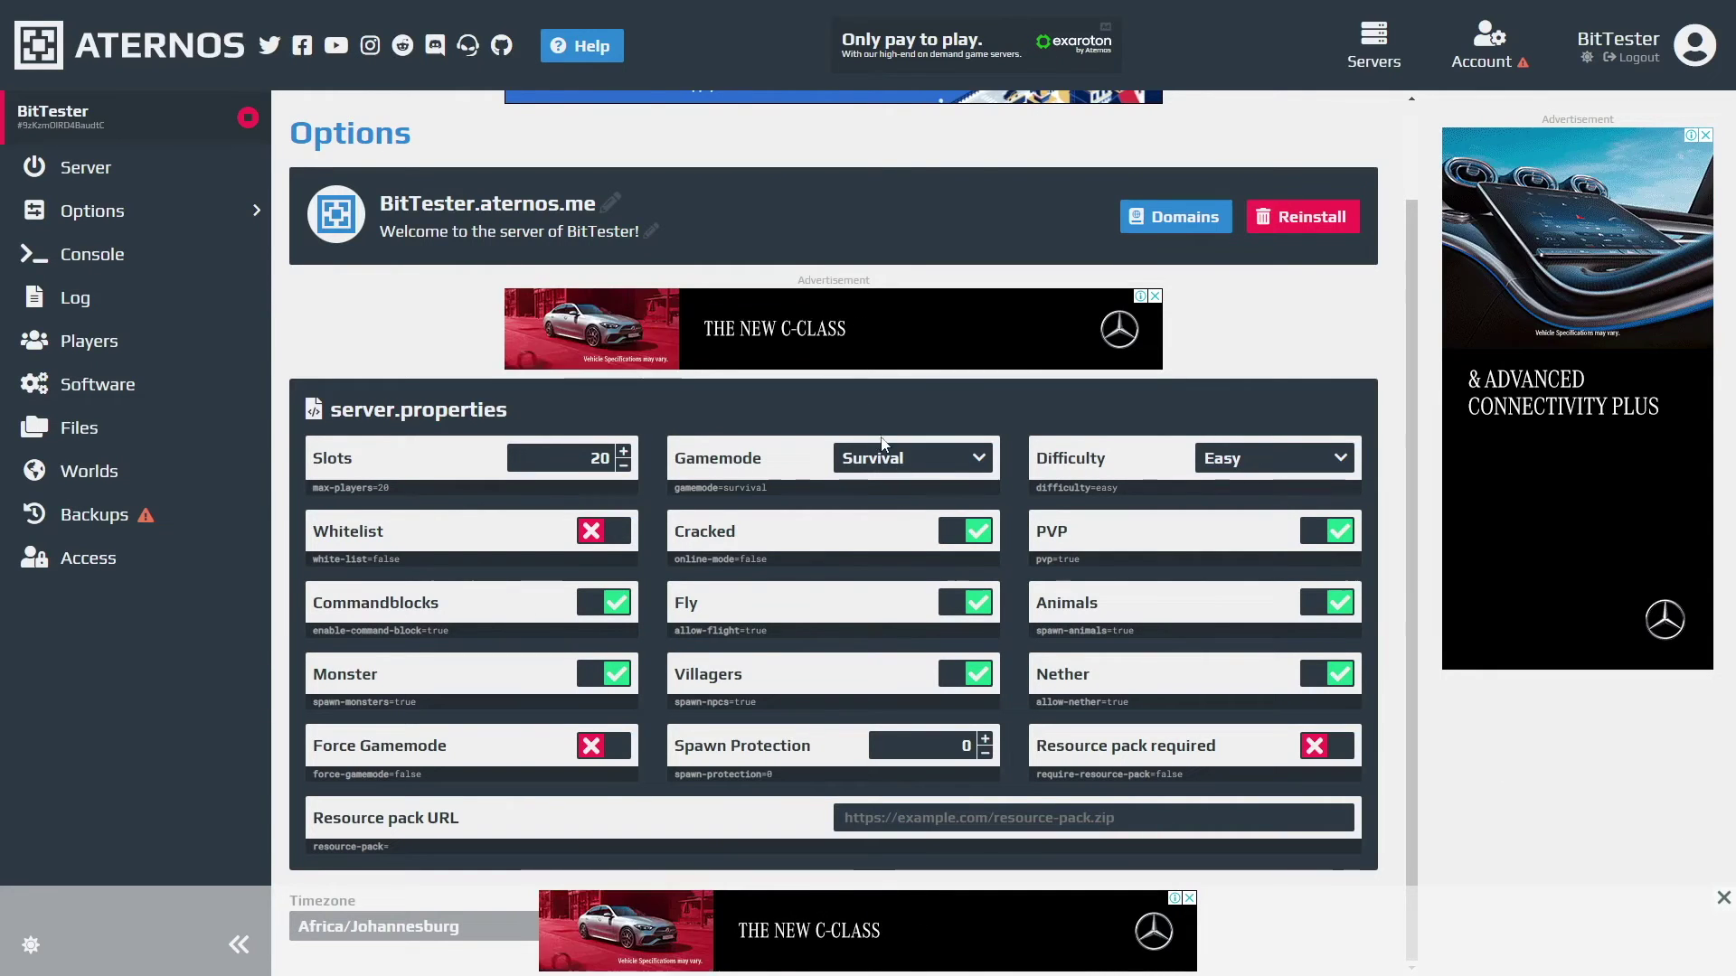
scroll(786, 494, "up", 2)
left_click(86, 167)
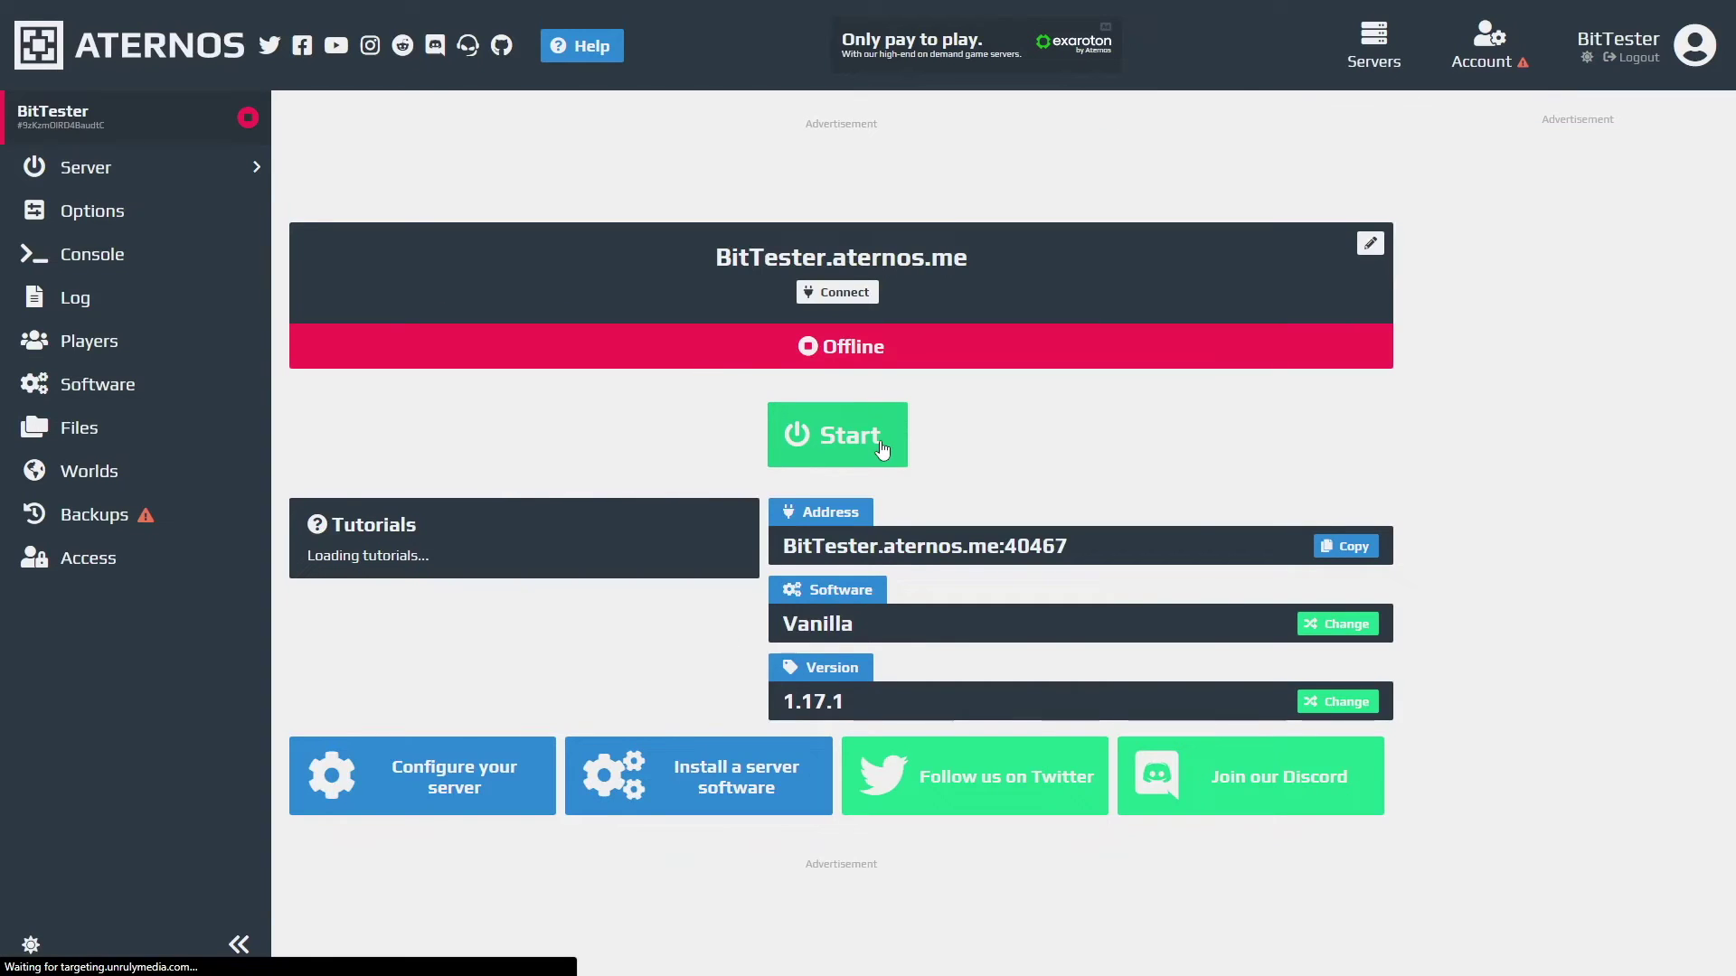
Start the BitTester server, accepting Mojang's EULA and dismissing the notification prompt.
left_click(881, 445)
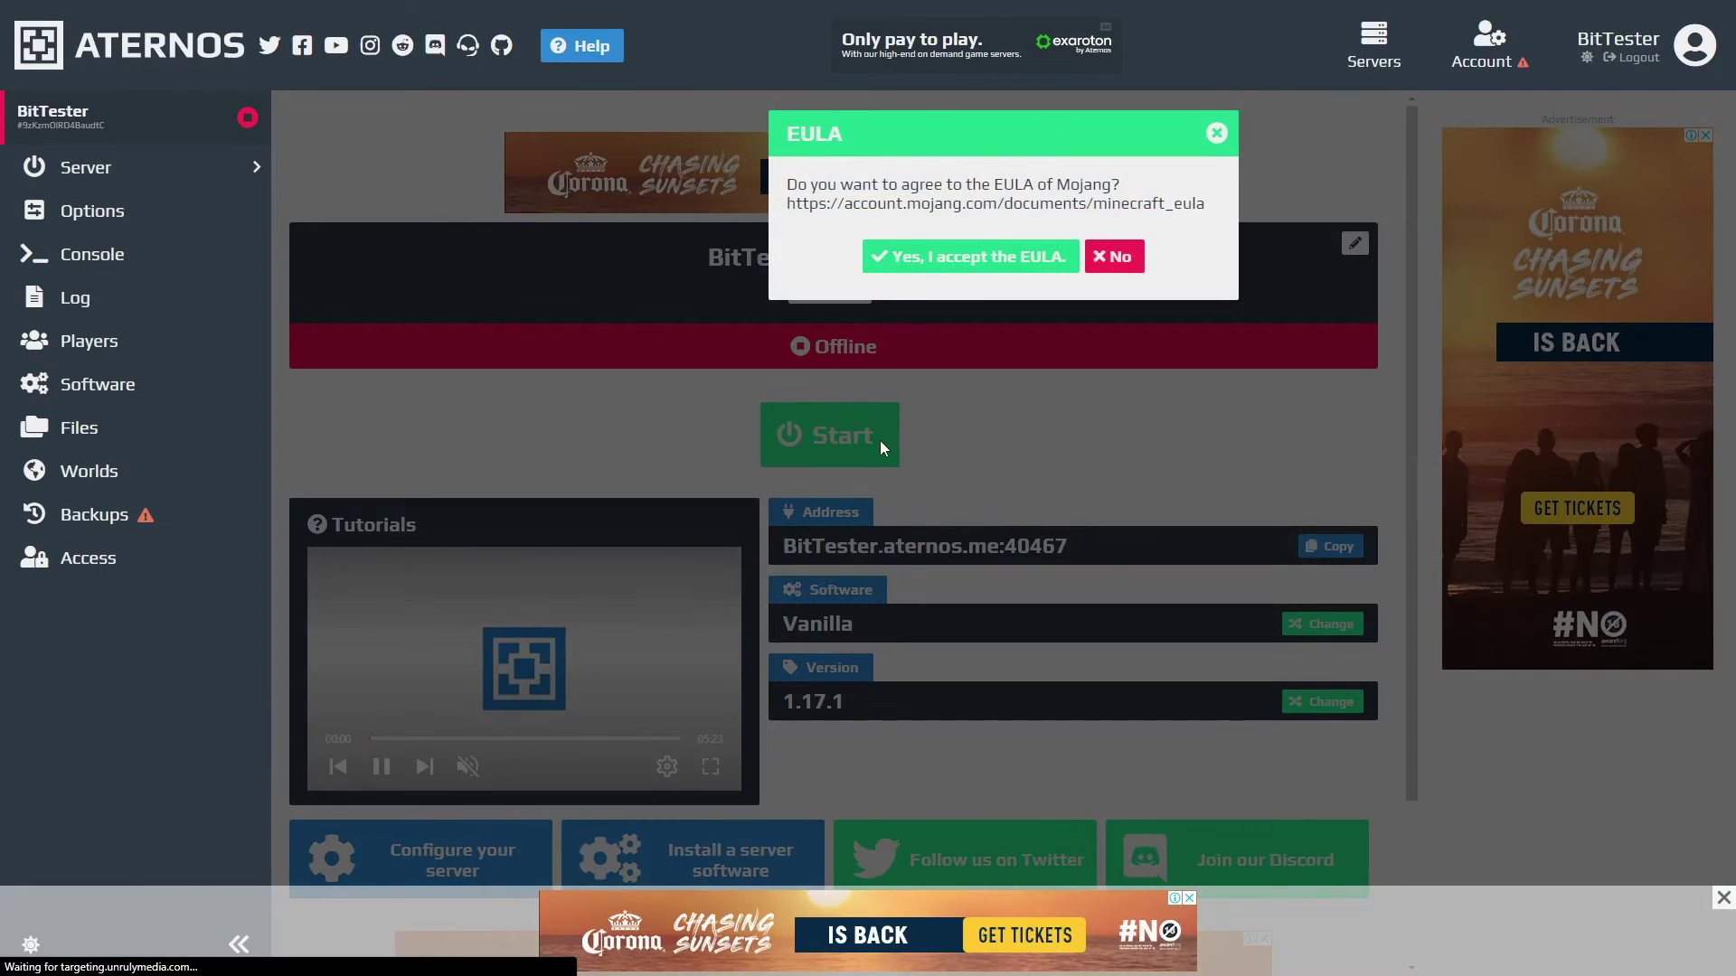
left_click(935, 277)
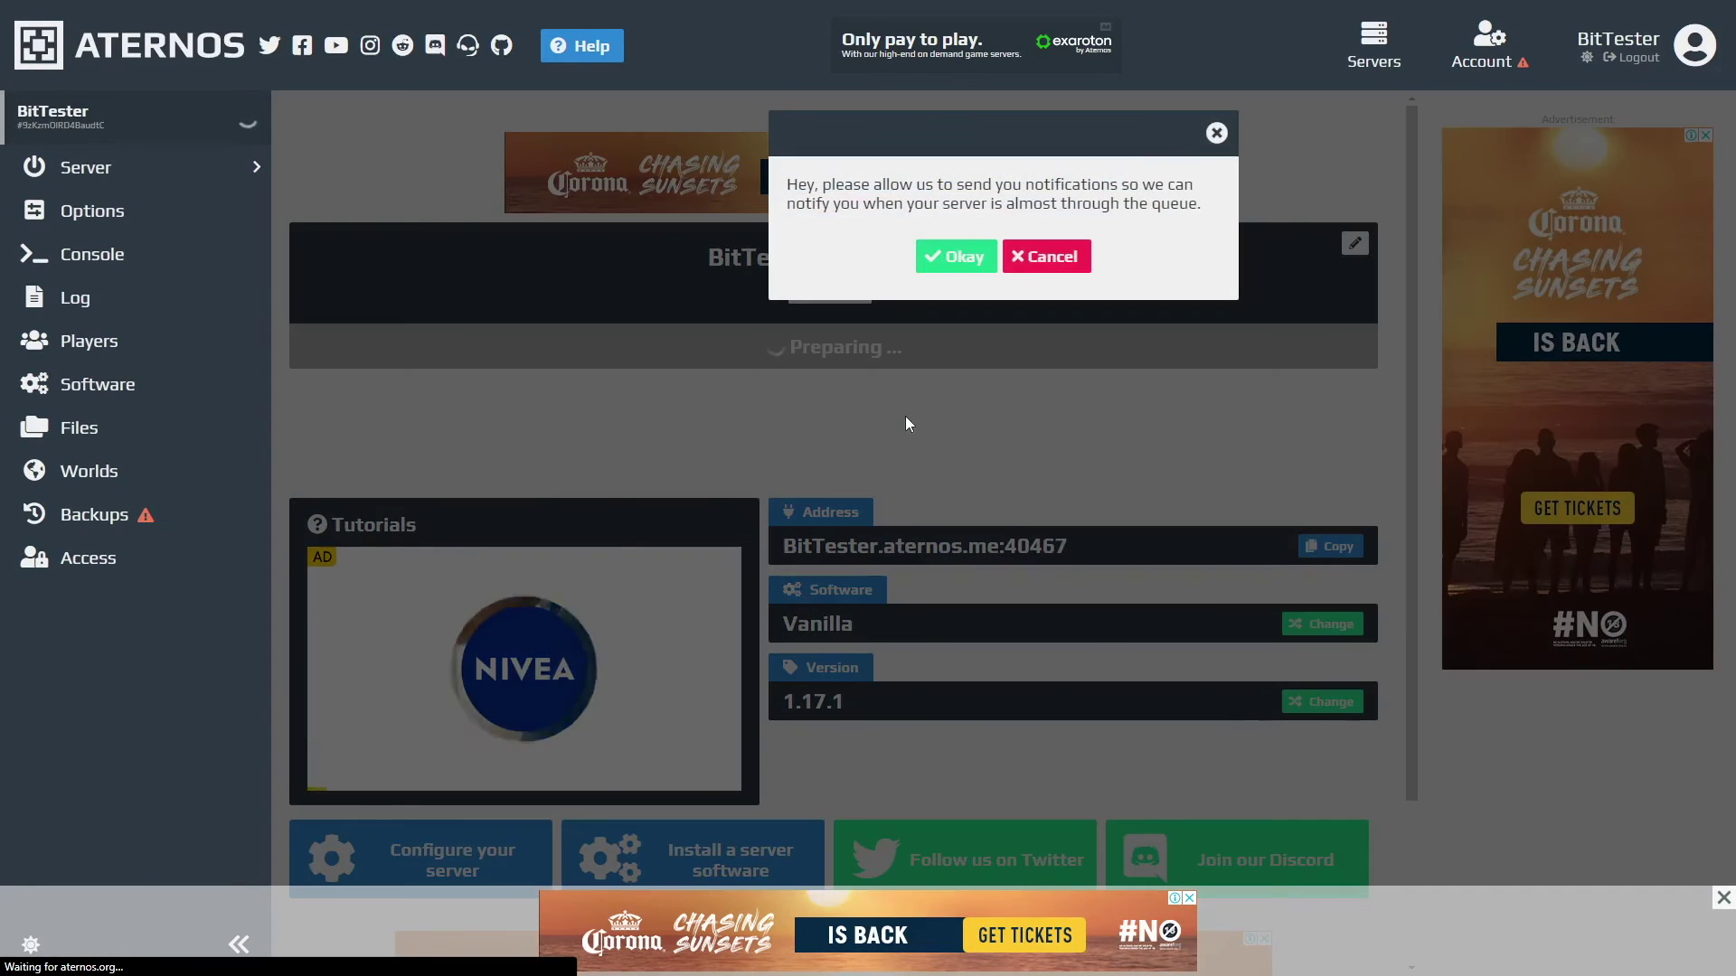
left_click(1216, 133)
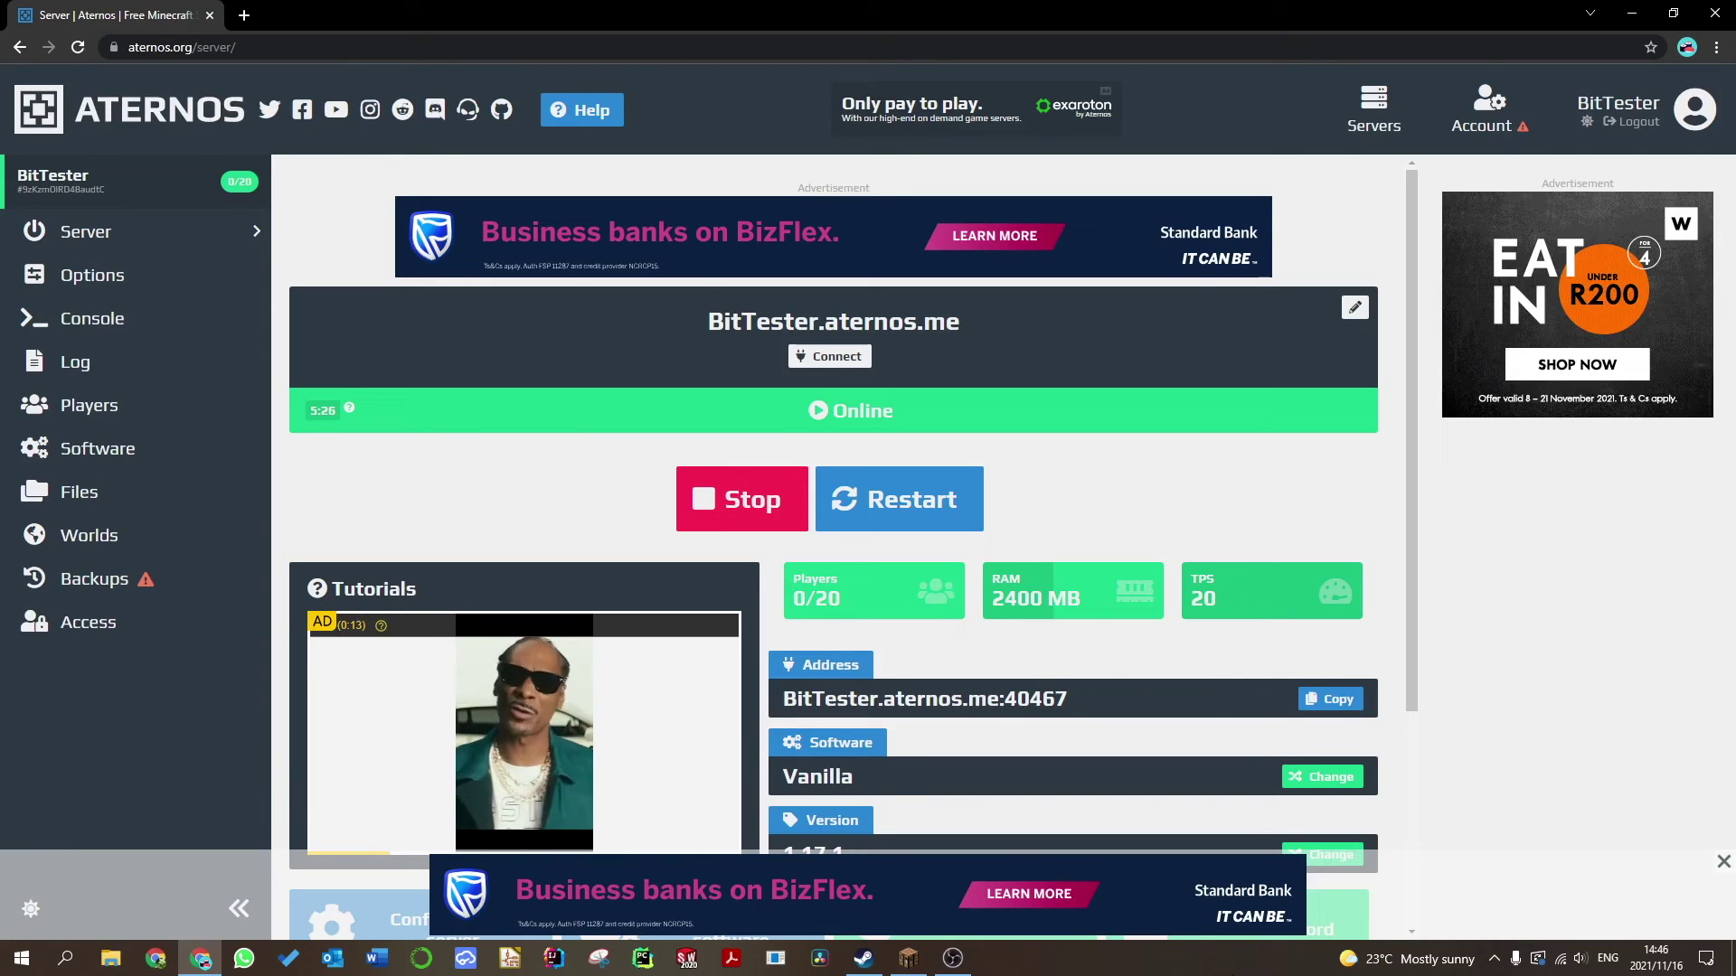
Copy the BitTester.aternos.me:40467 address and delete the old Minecraft Server Tester entry.
left_click(1323, 714)
left_click(912, 960)
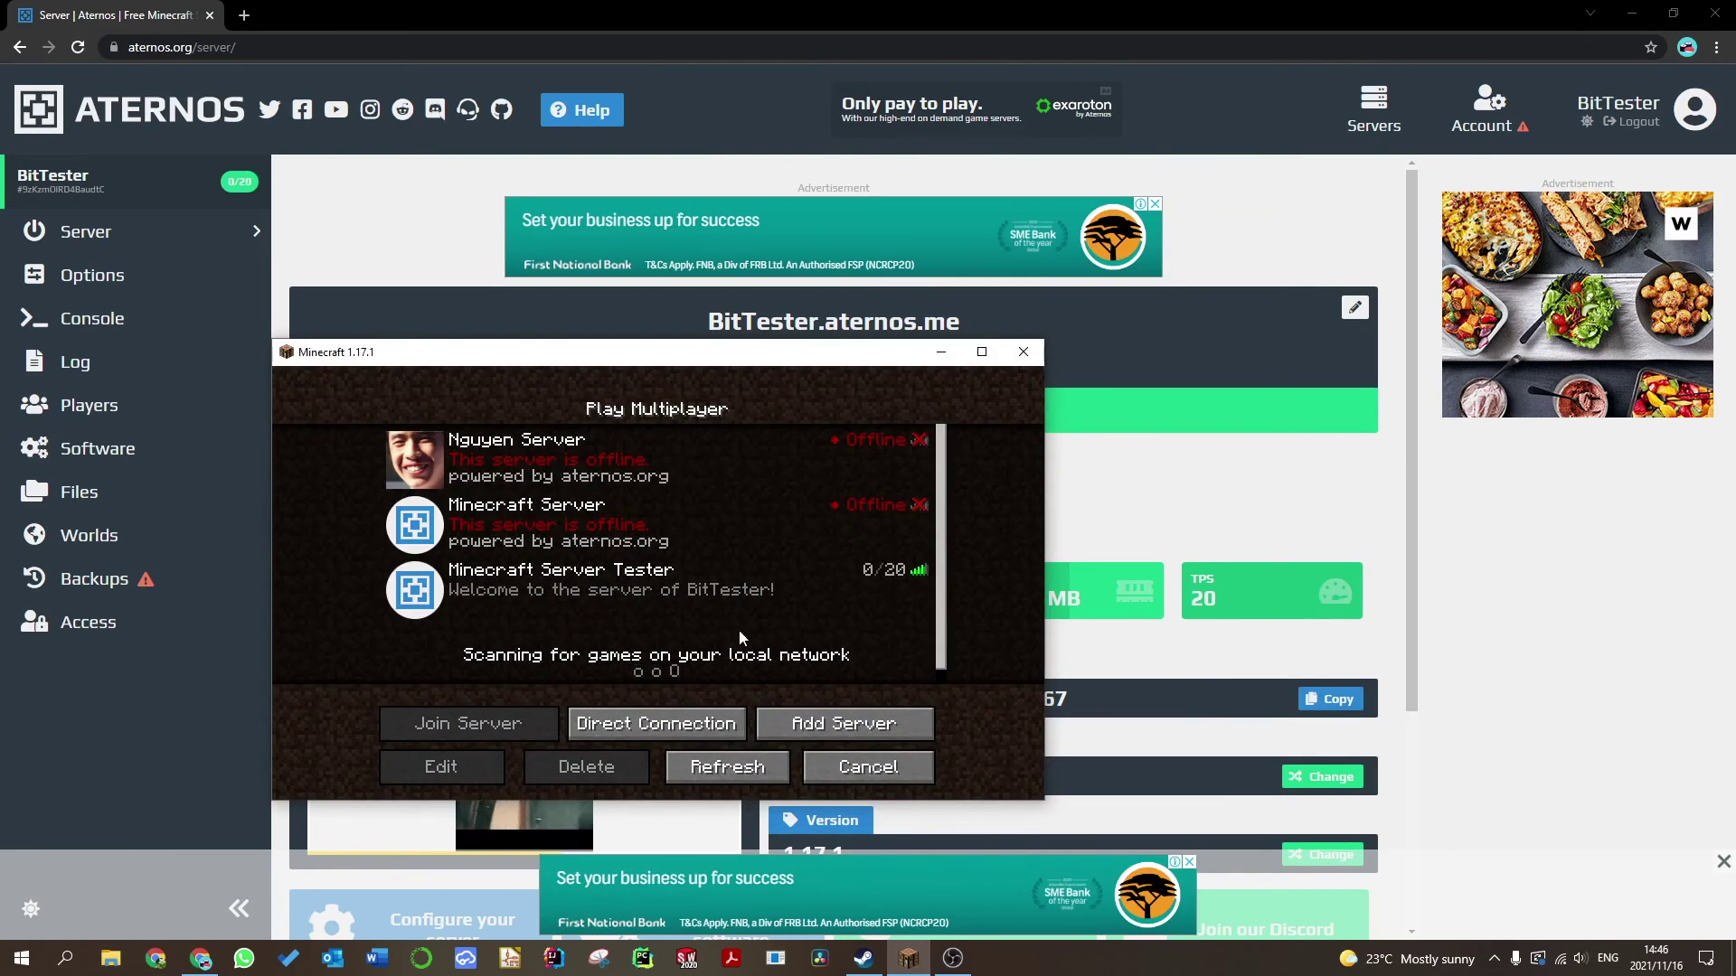
left_click(691, 608)
left_click(578, 768)
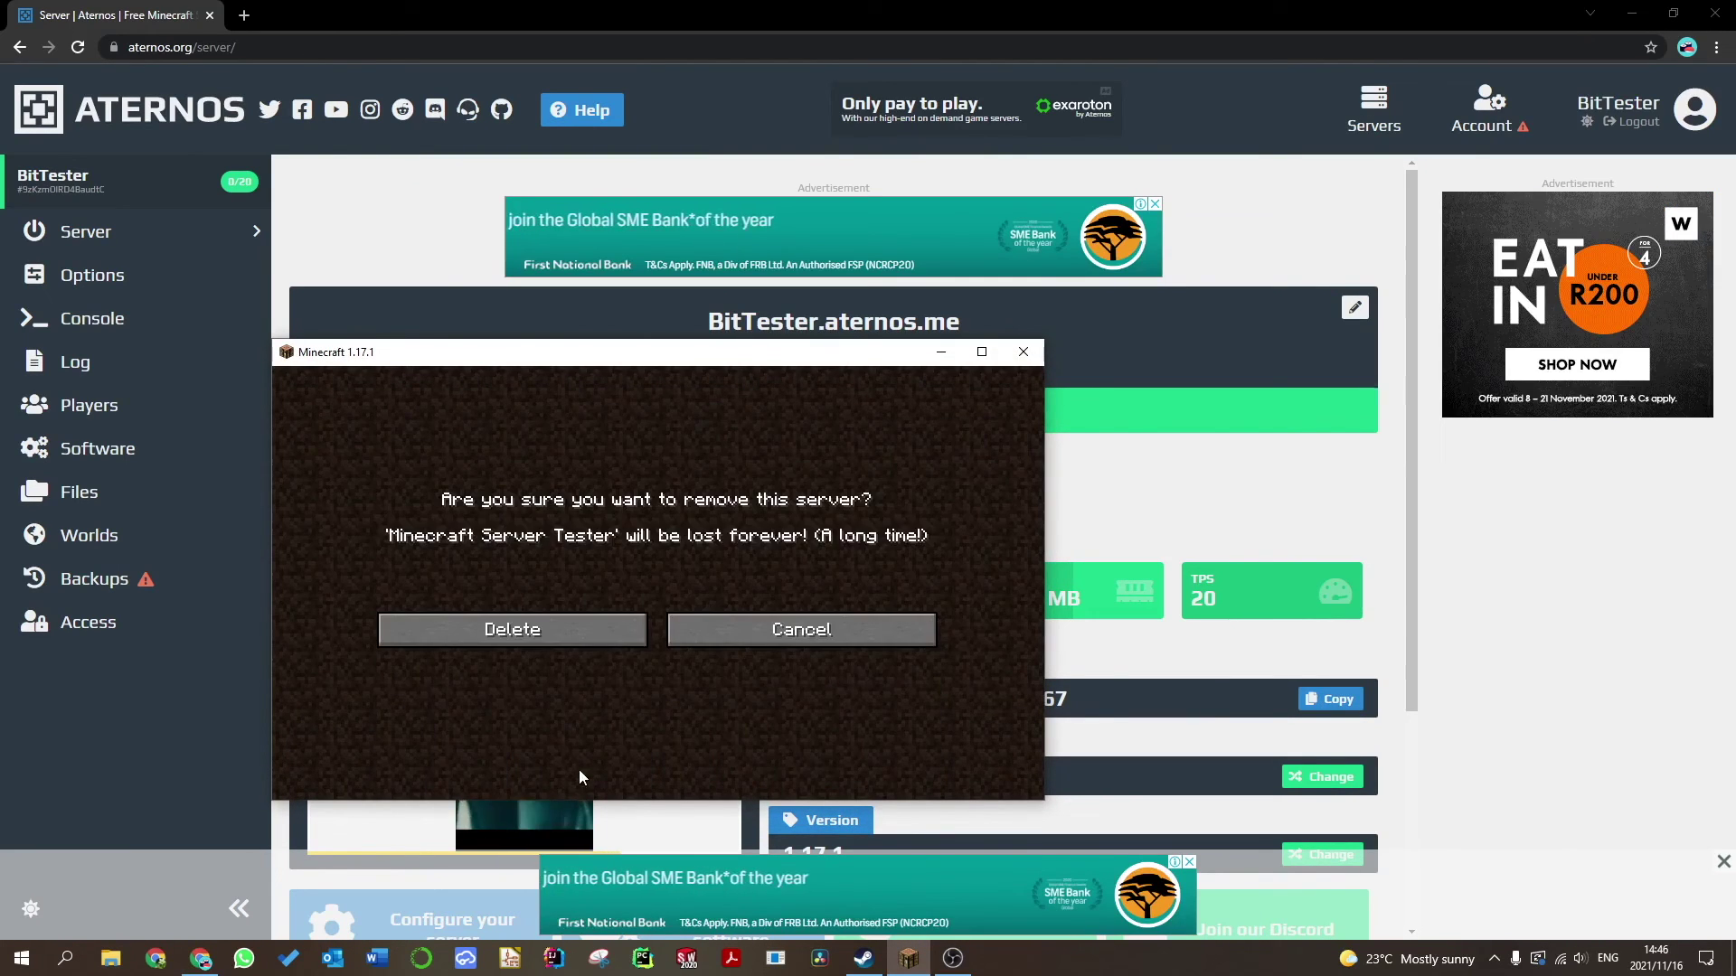
left_click(615, 632)
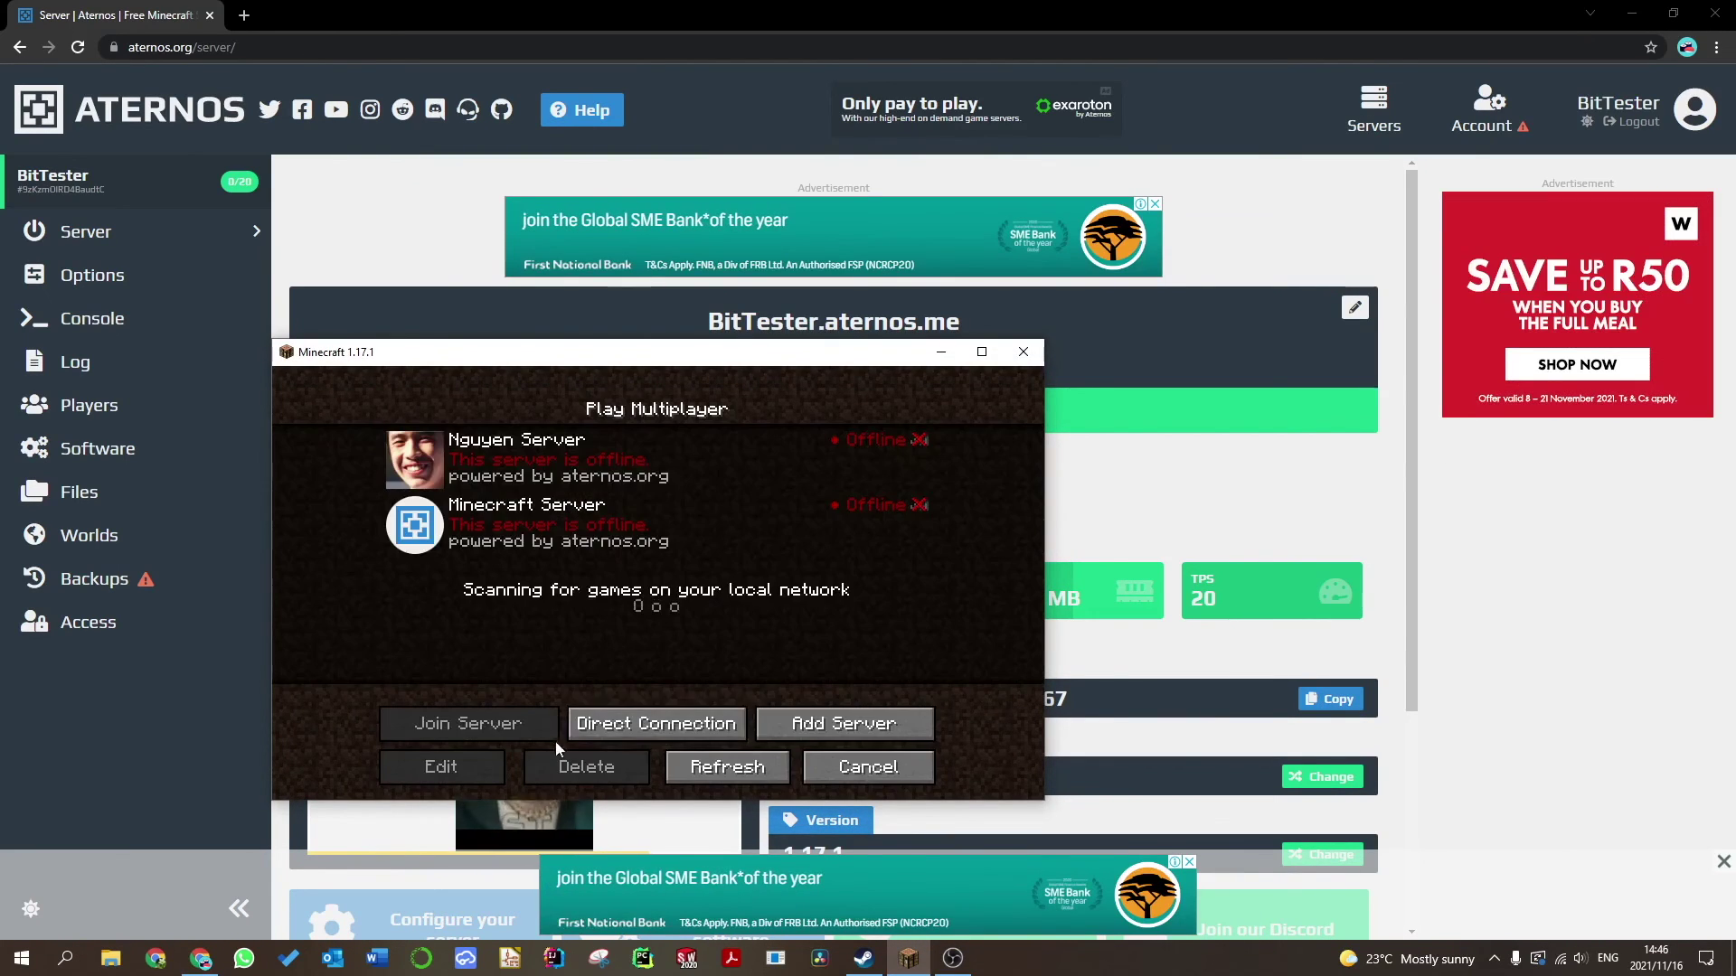
Add a new Minecraft server entry with the pasted BitTester.aternos.me:40467 address.
left_click(842, 728)
left_click(627, 583)
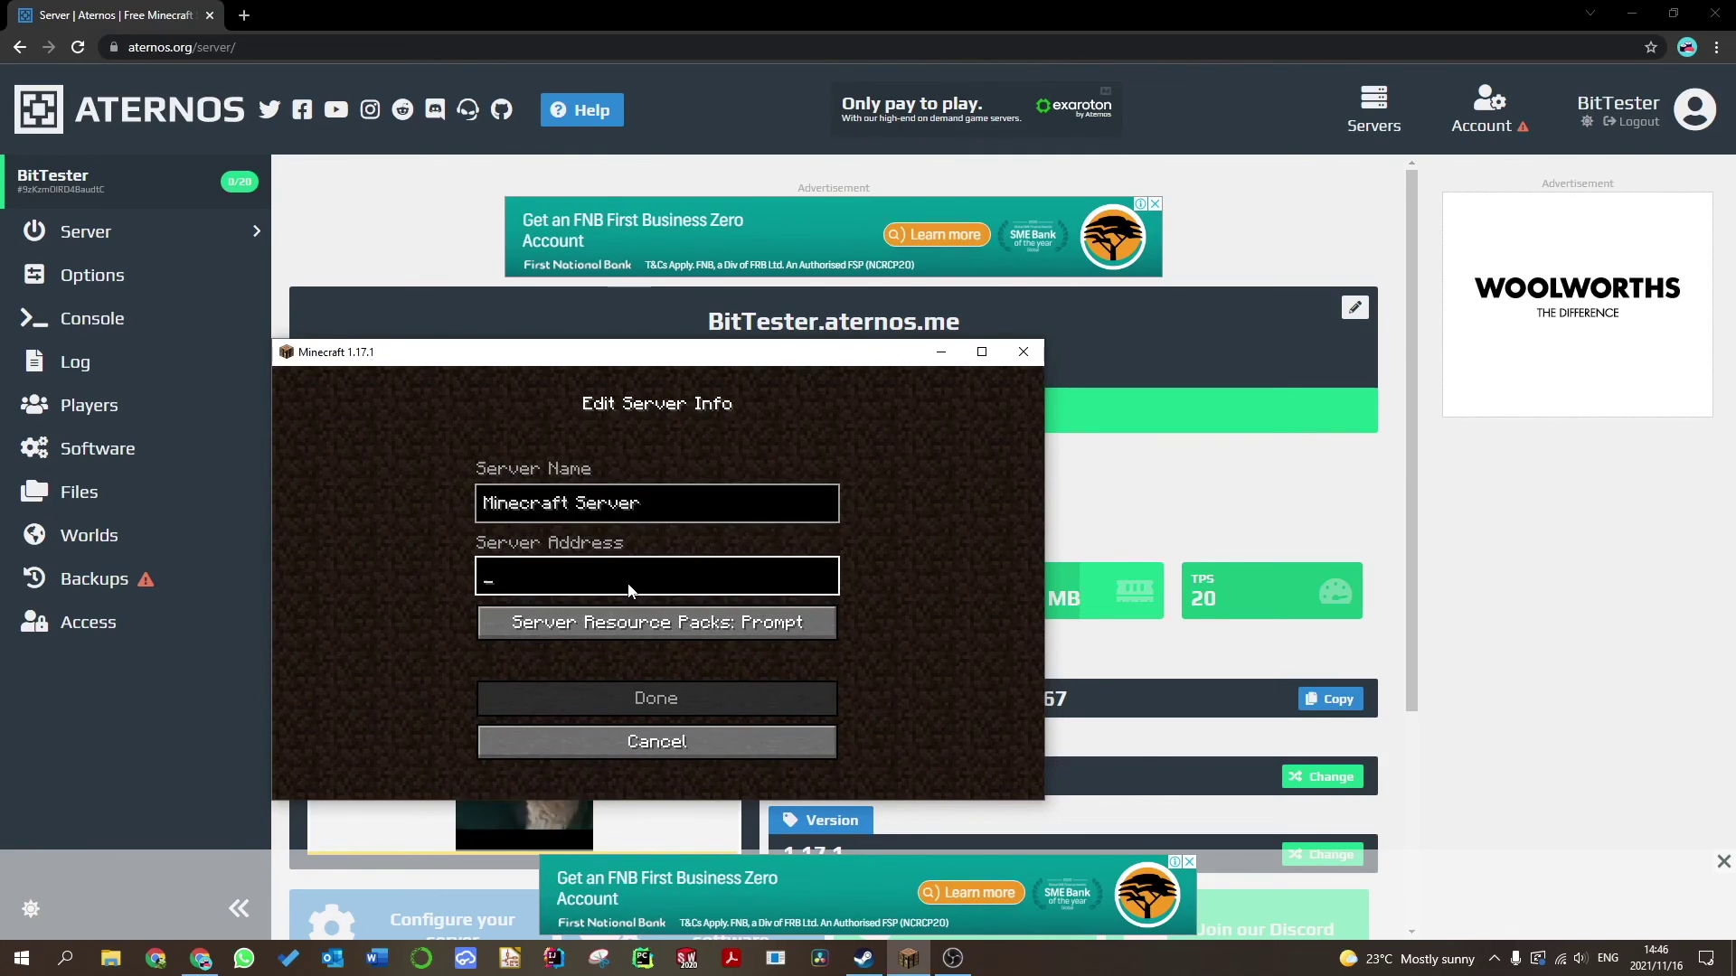
key("ctrl+v")
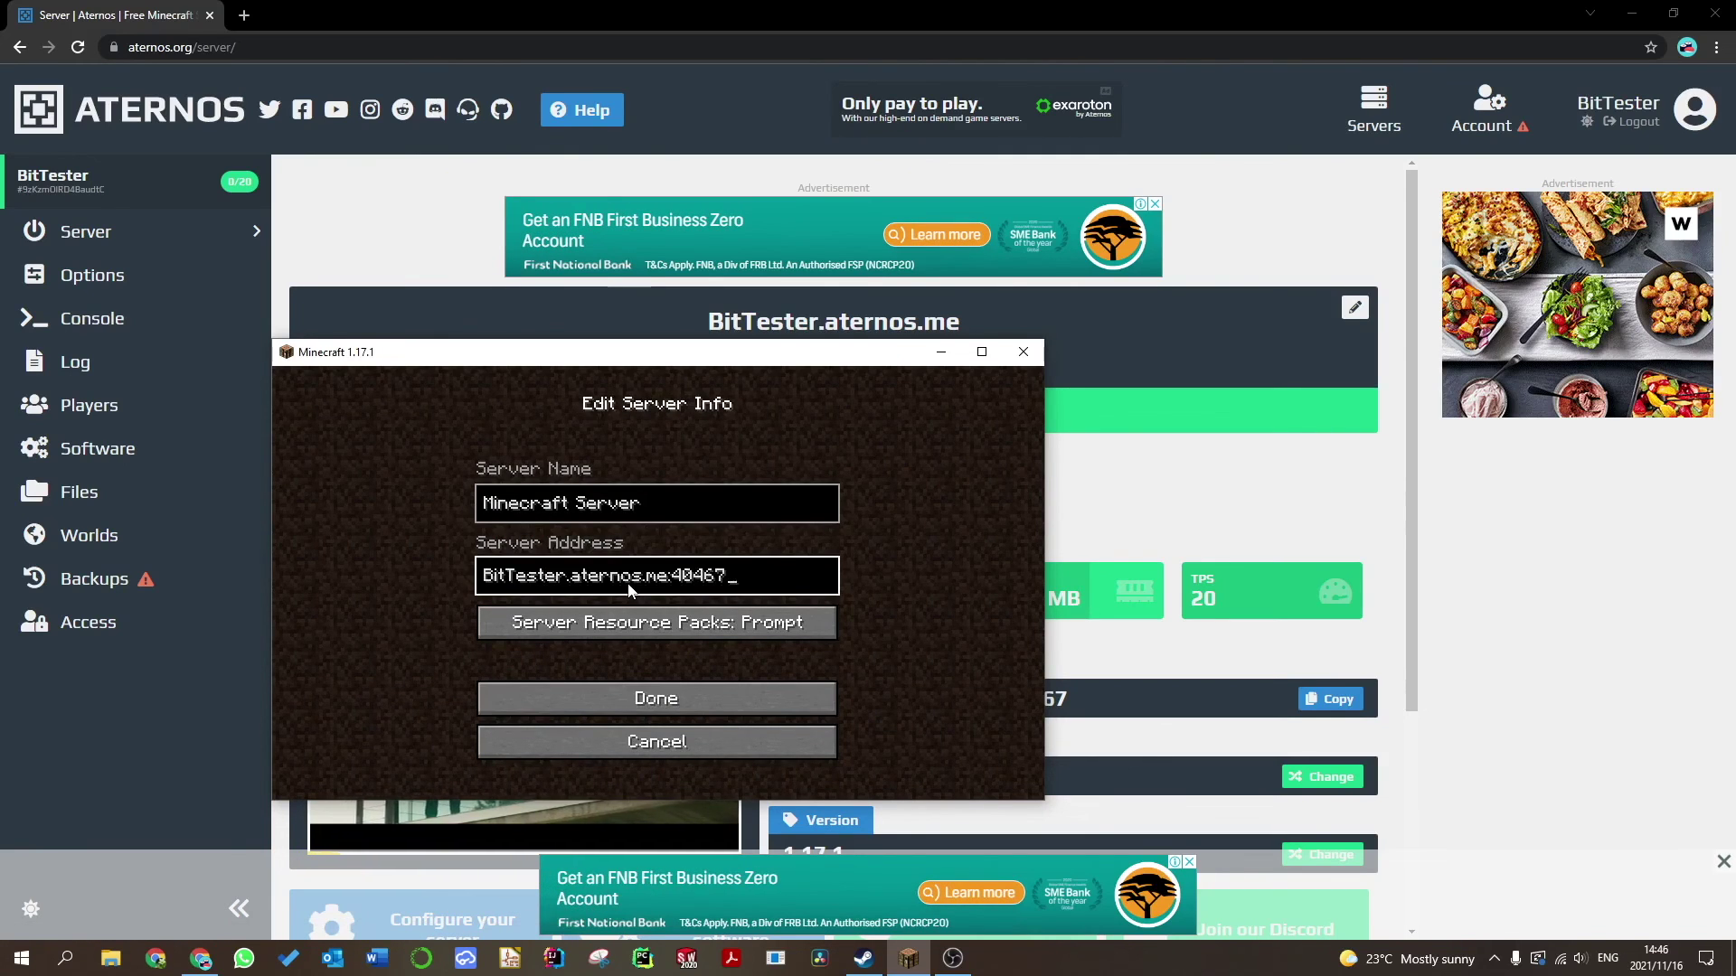
left_click(658, 694)
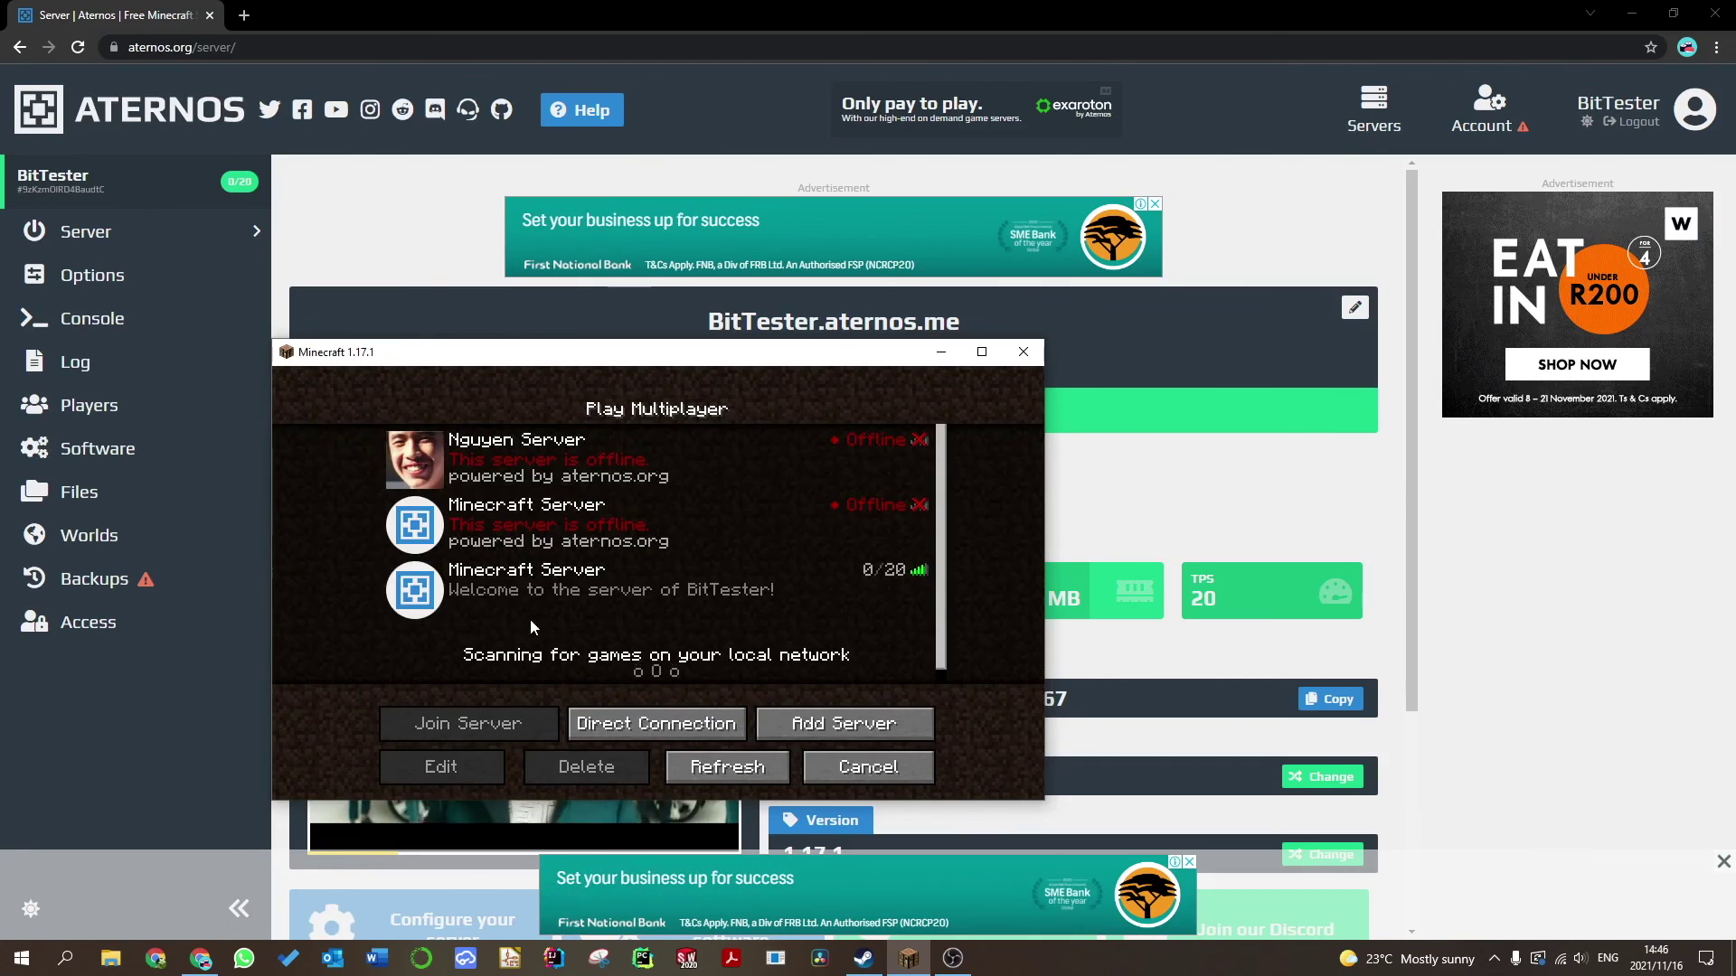
Join the BitTester server, walk forward briefly, then pause and return to Aternos.
left_click(525, 591)
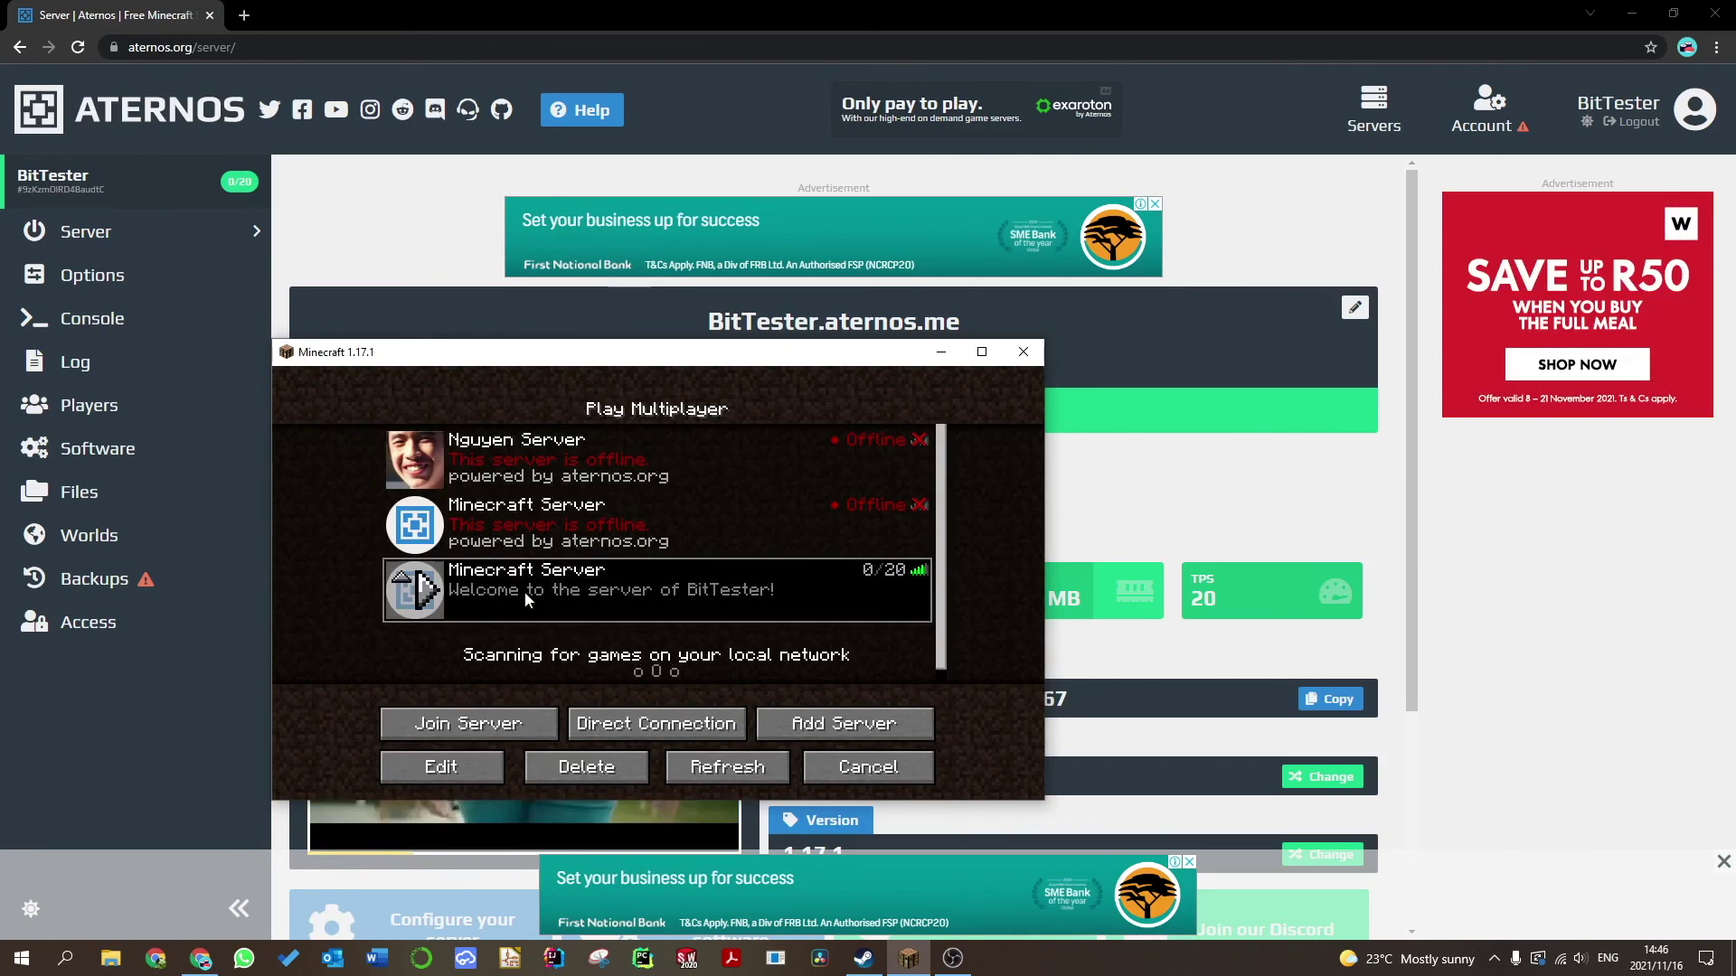
left_click(486, 724)
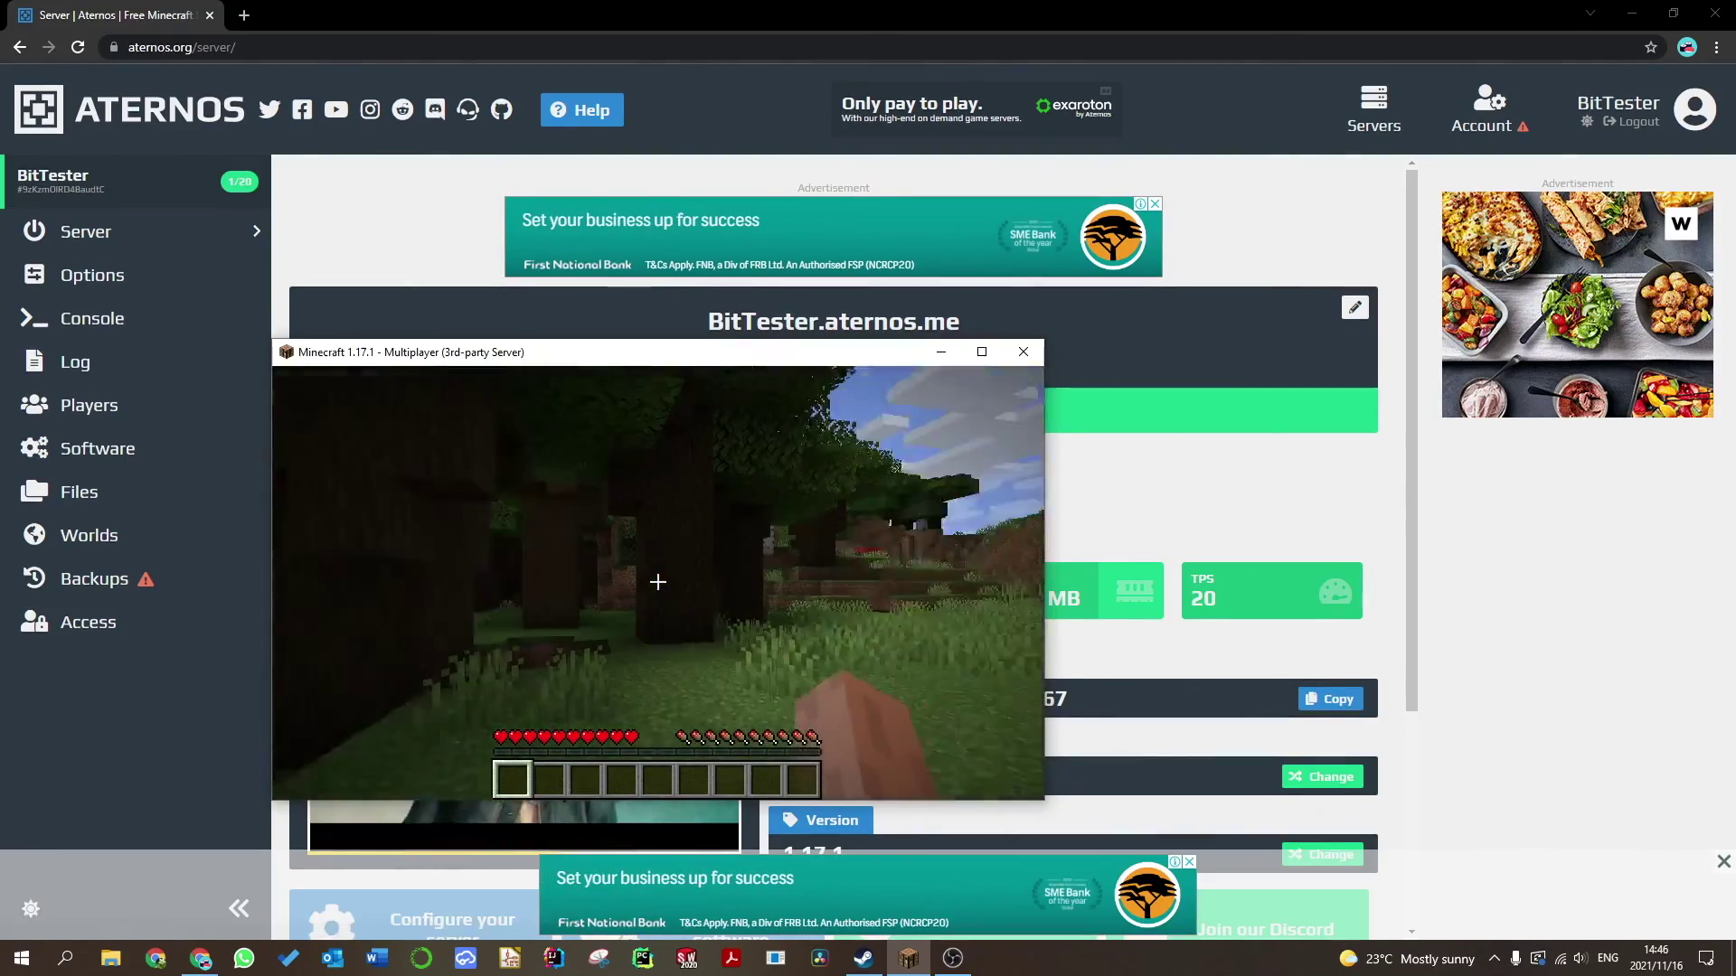
key("w")
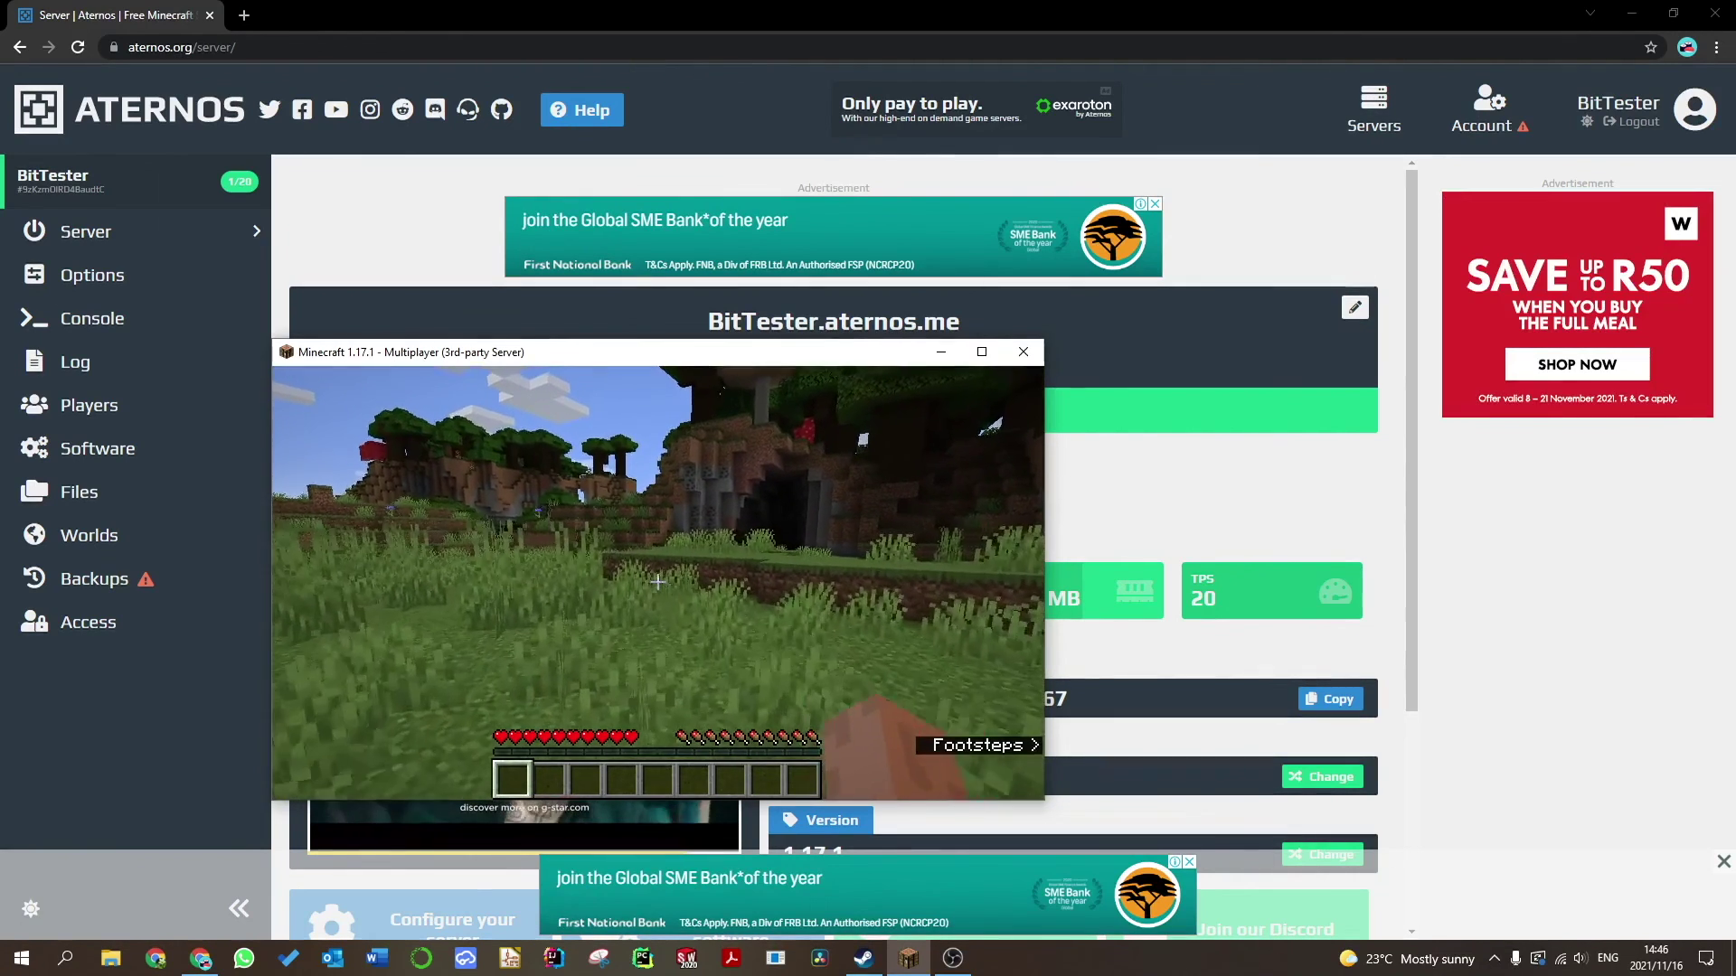
key("Escape")
left_click(1094, 517)
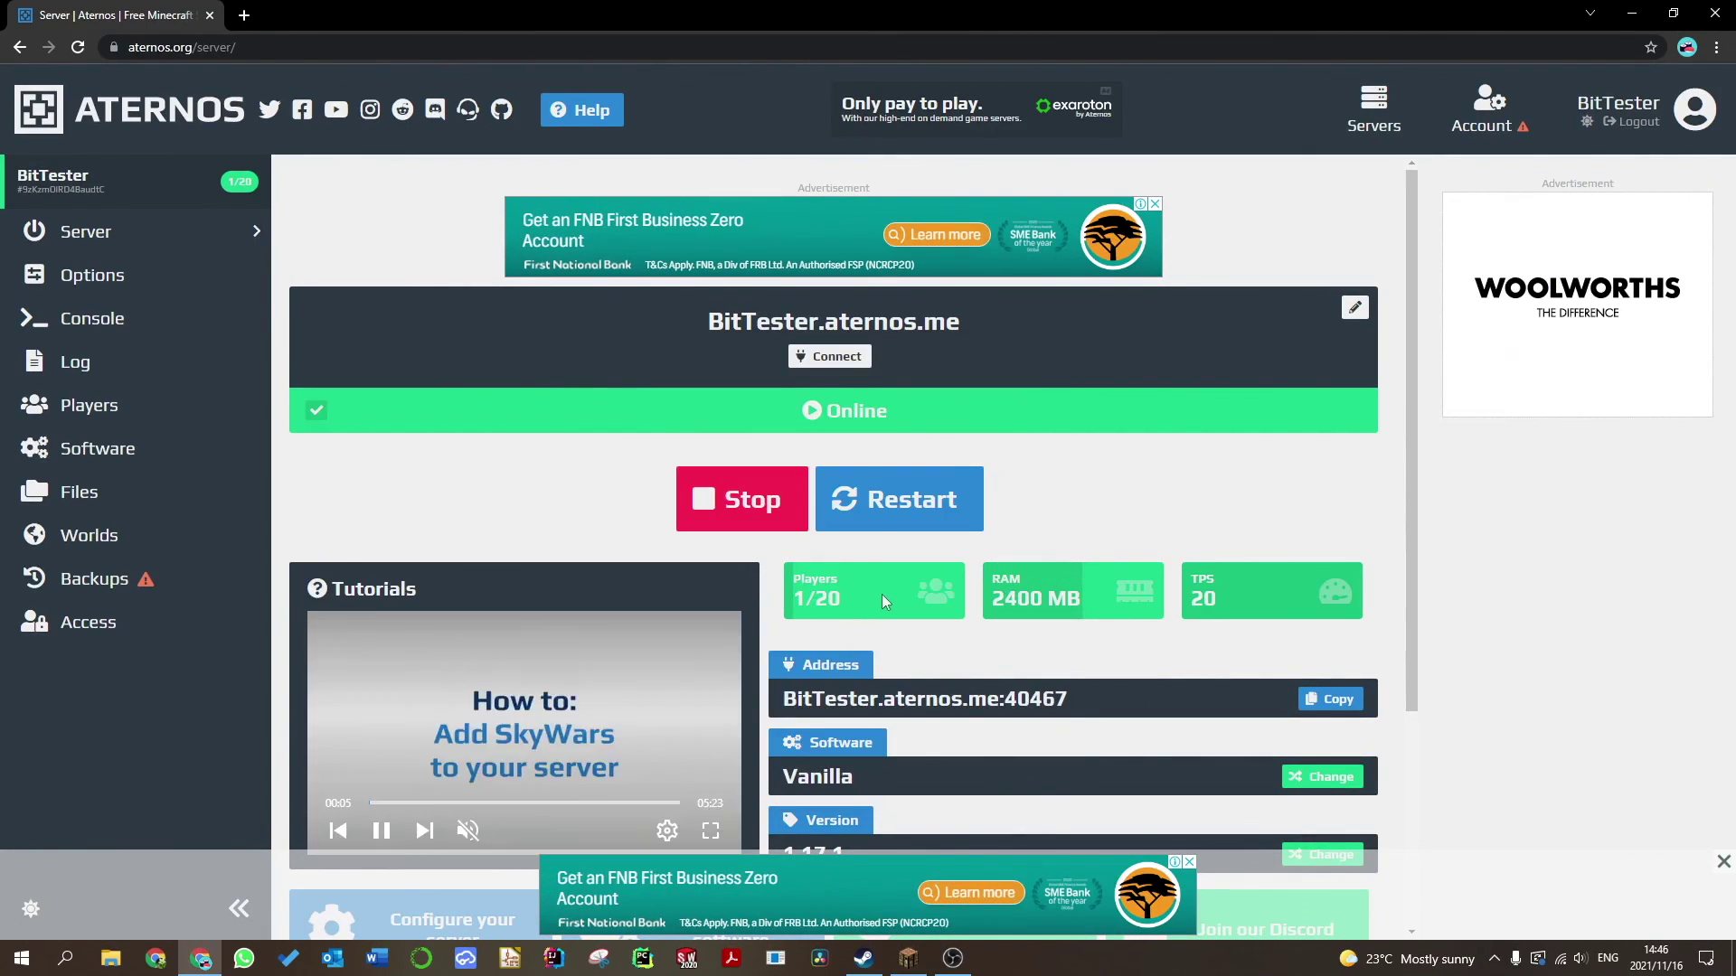